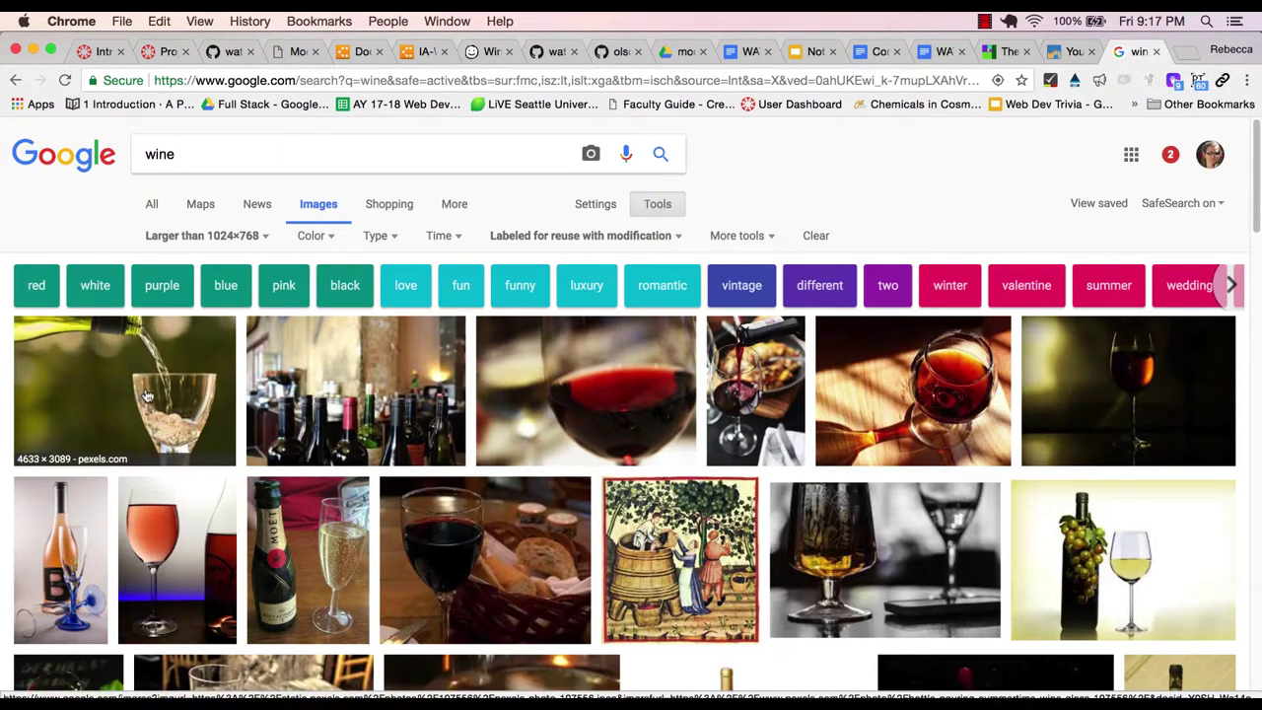
Open the photo of wine pouring into a clear glass at full size and save it to the images folder as test-photo.
left_click(151, 398)
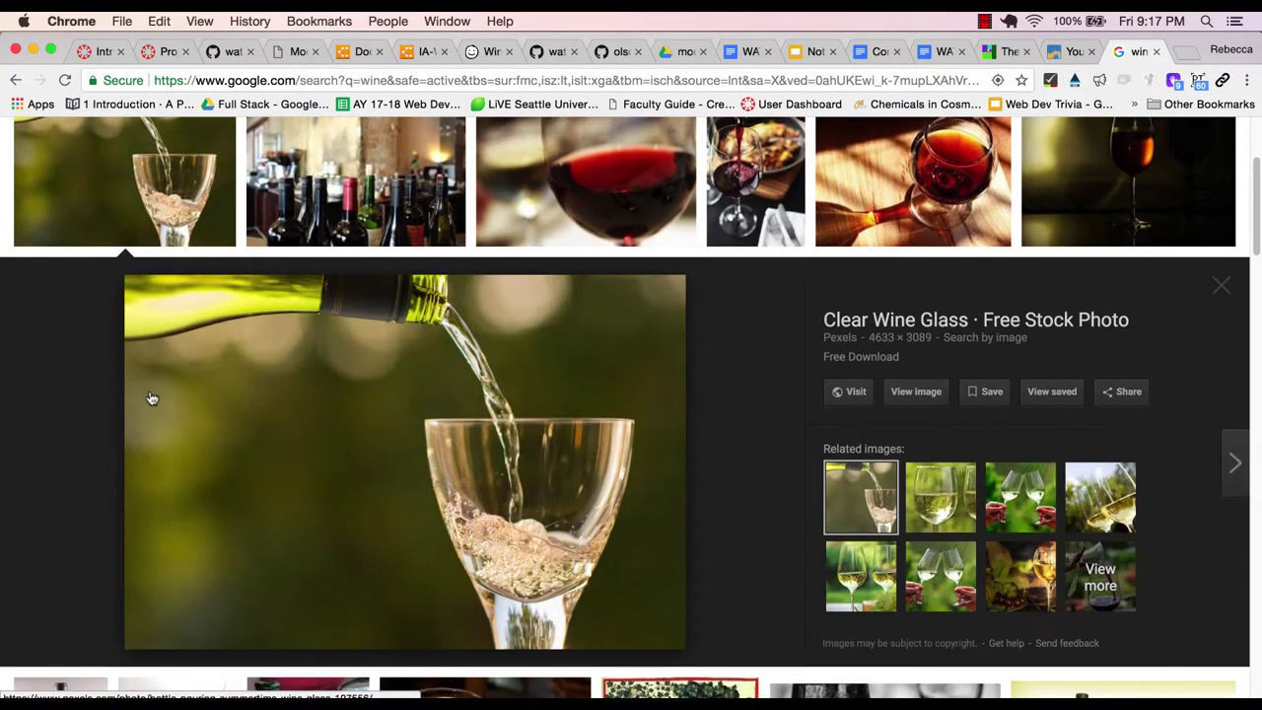
left_click(911, 393)
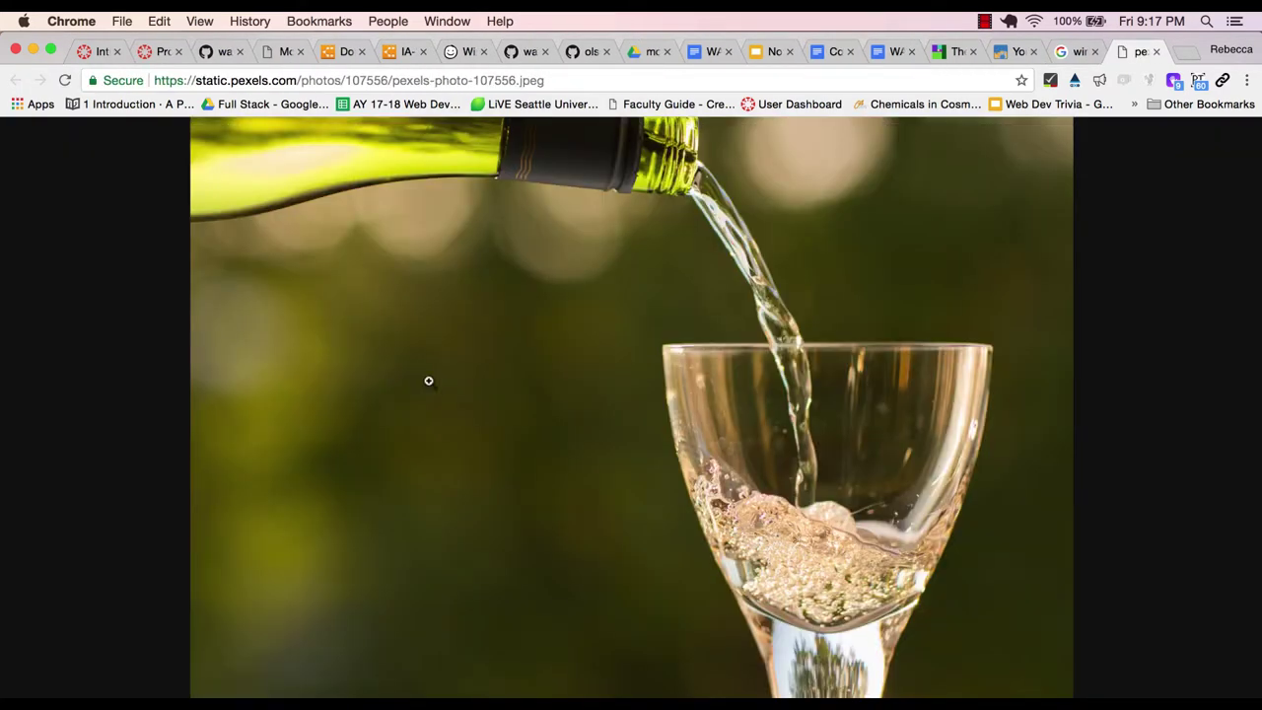
right_click(429, 378)
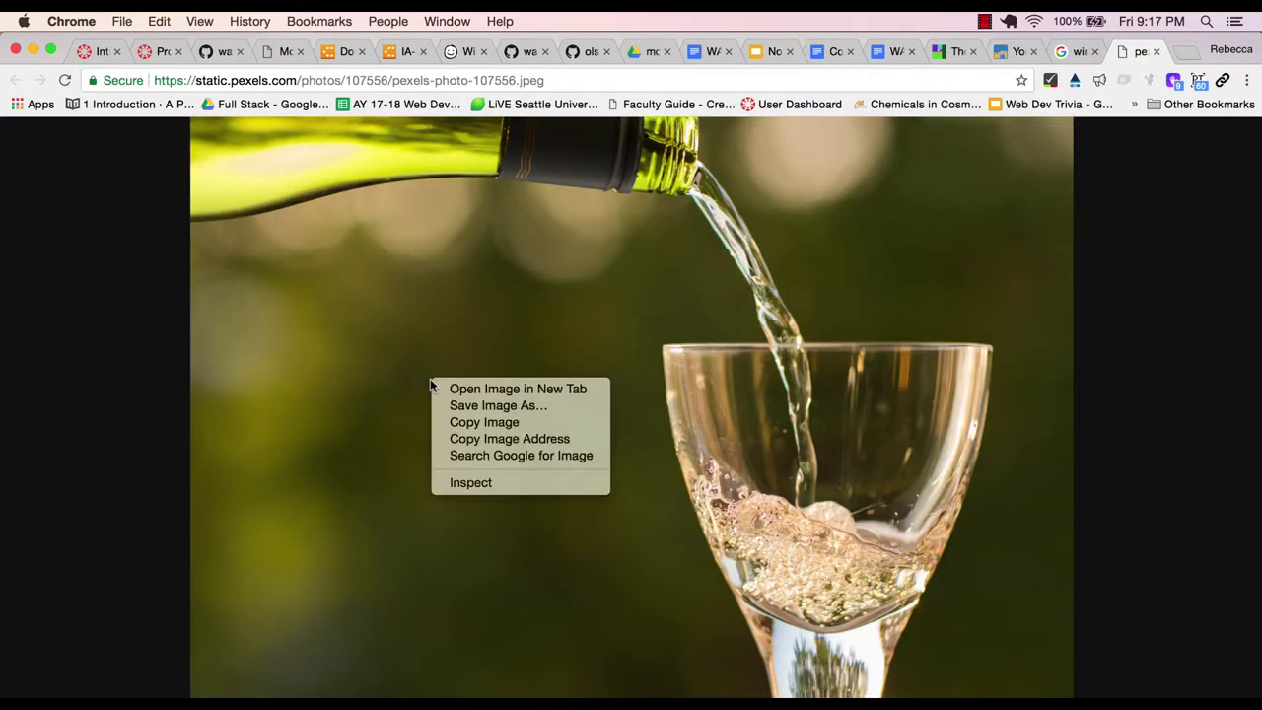
left_click(478, 406)
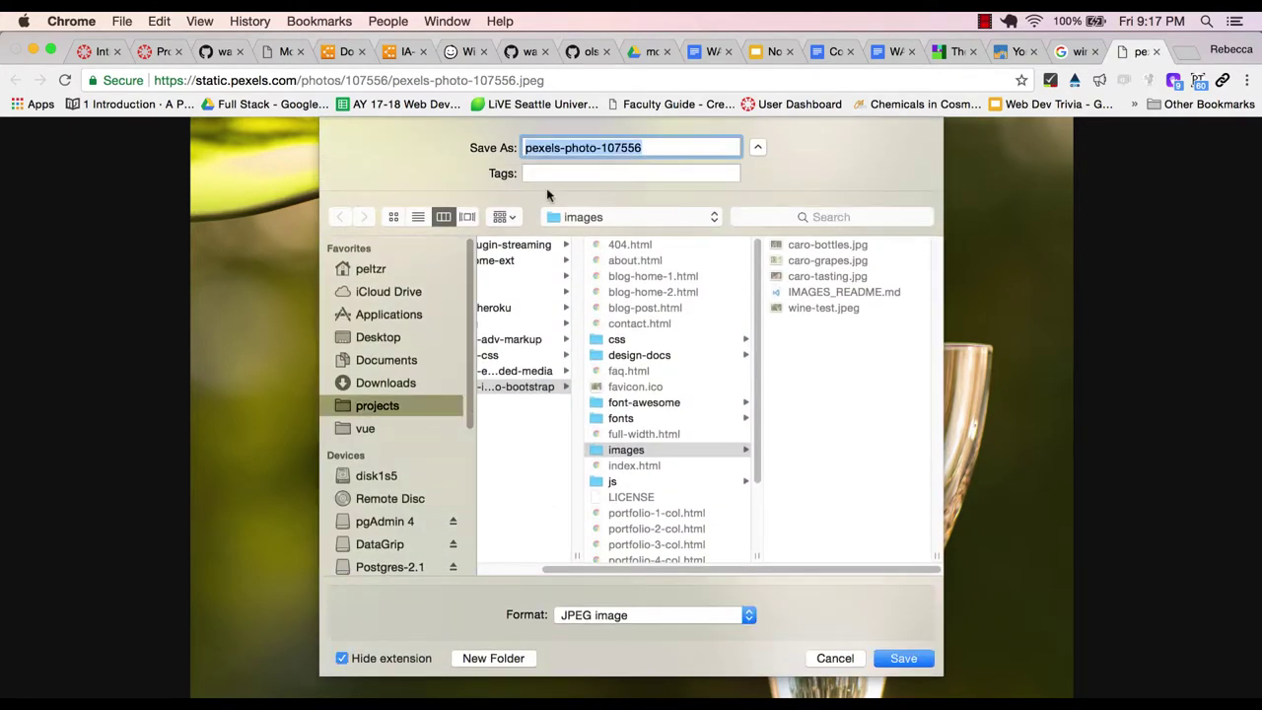
type("test-")
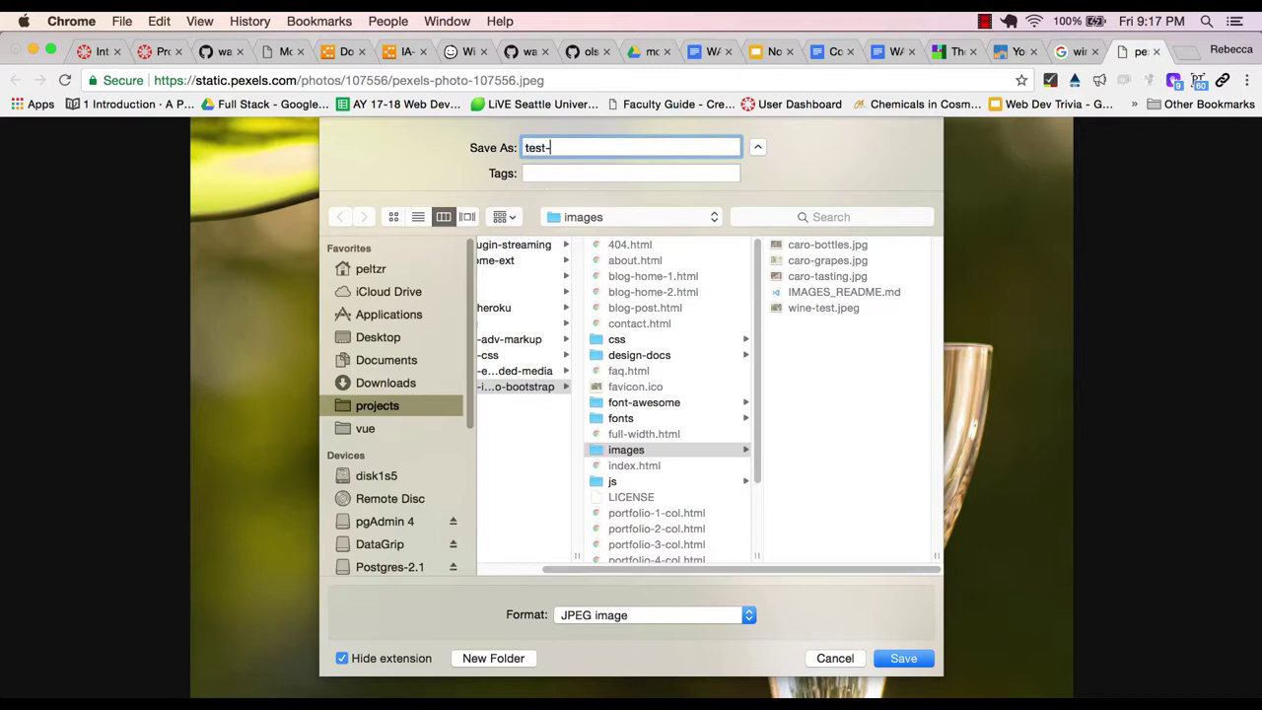
type("photo")
key("Return")
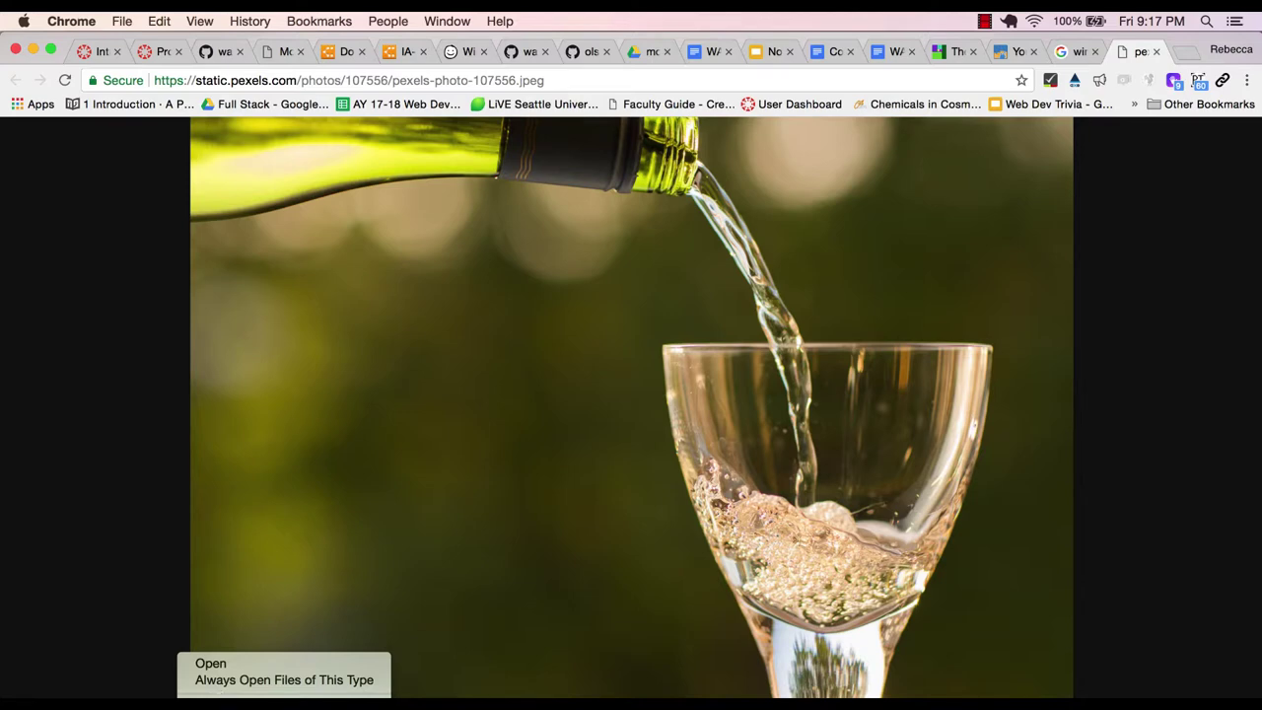
Open the downloaded test-photo.jpeg from its folder in Preview and bring up its image size settings.
left_click(236, 695)
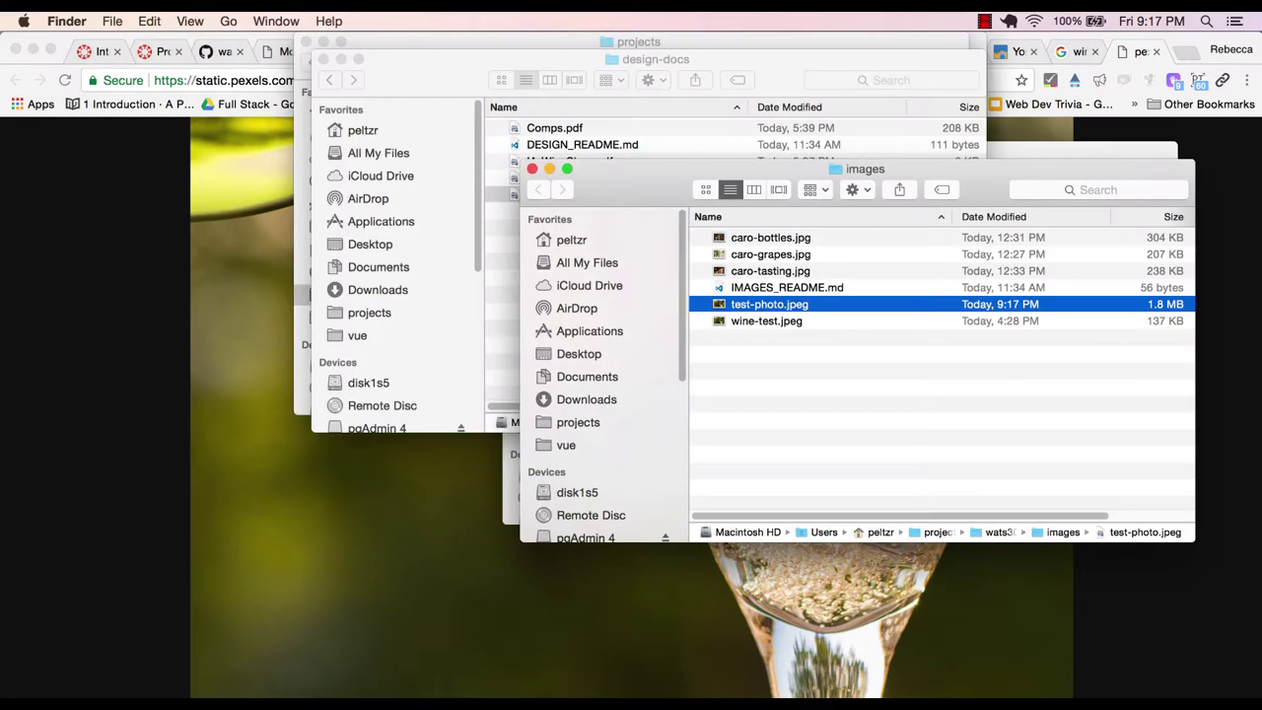
double_click(755, 306)
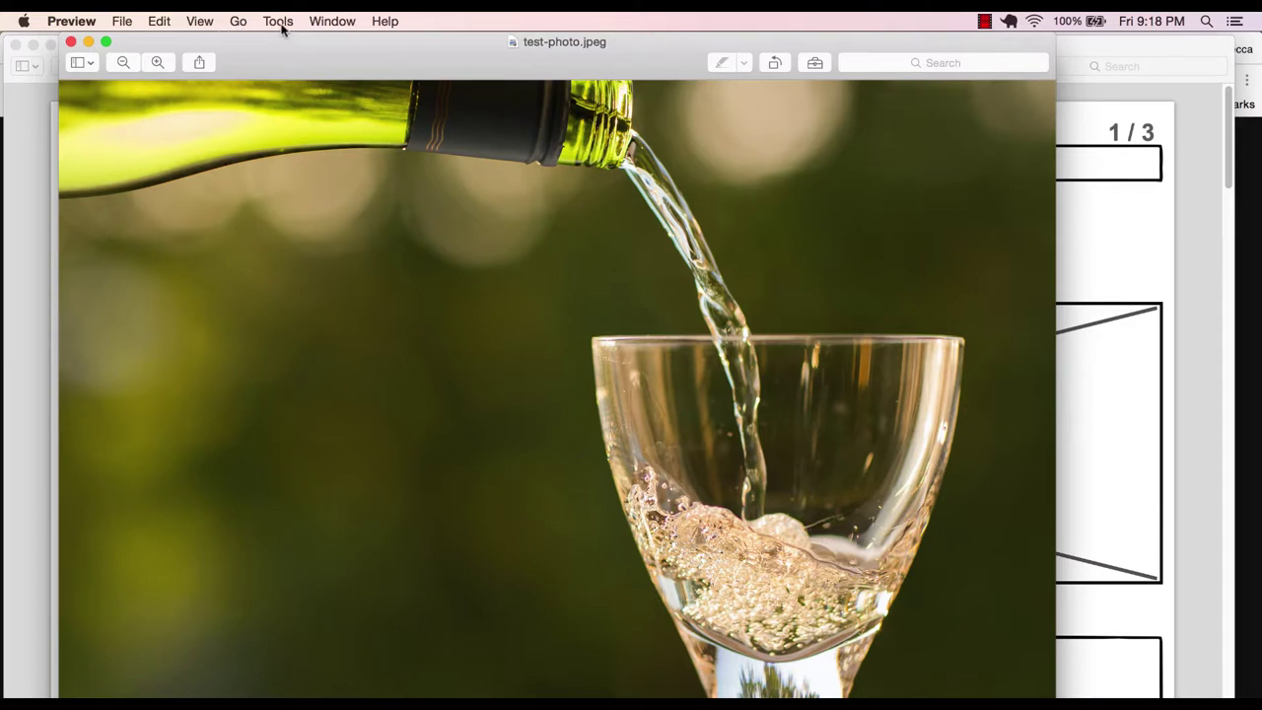
left_click(279, 21)
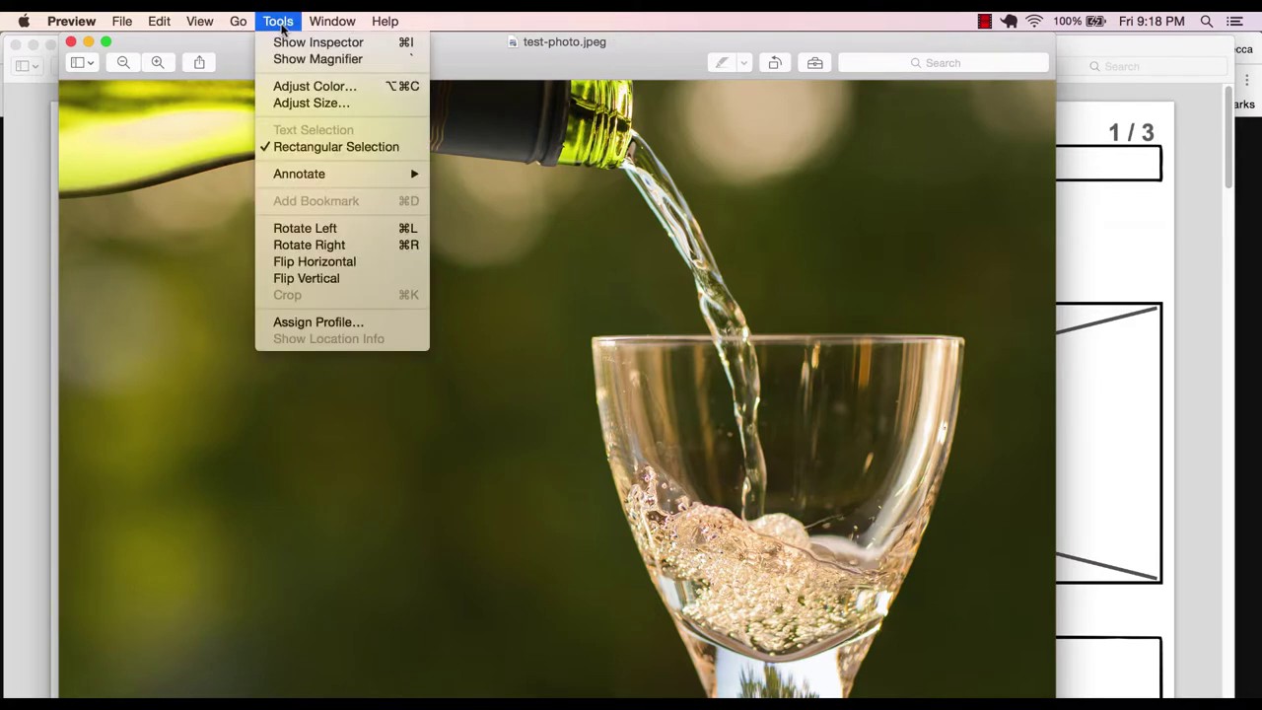
left_click(306, 103)
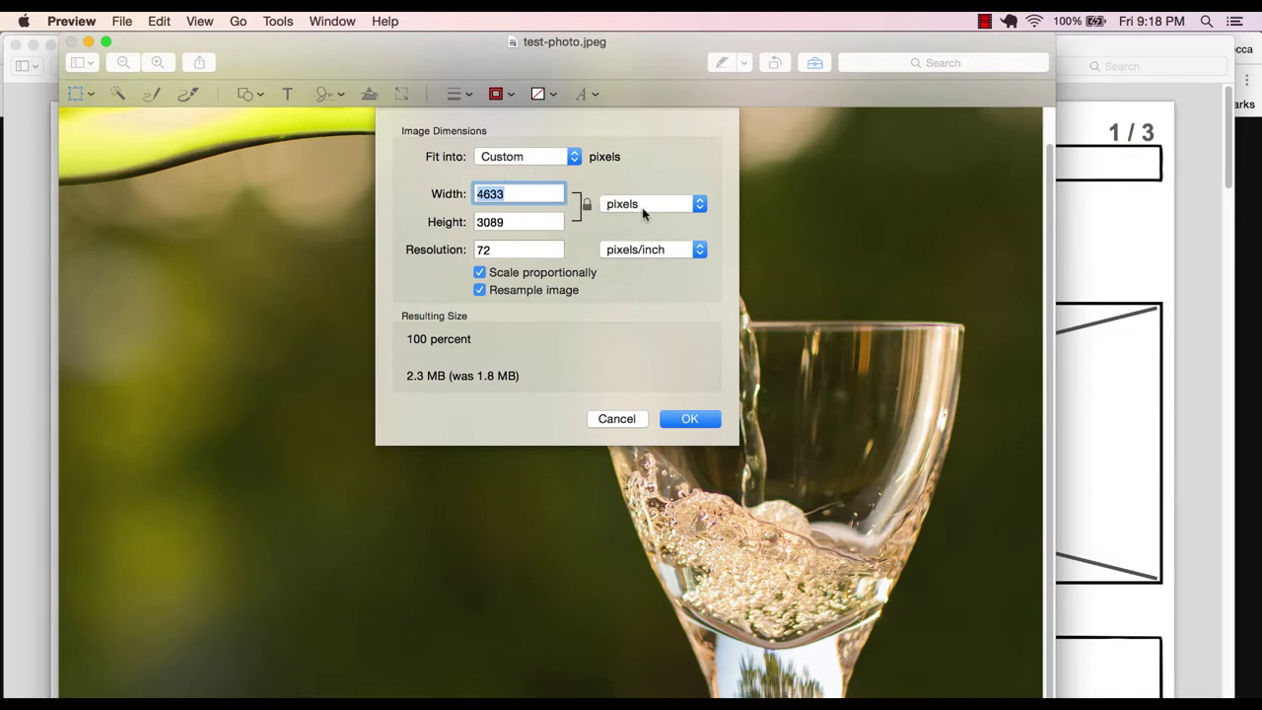
Try percent and inches as the unit for the image dimensions, ending back on pixels.
left_click(697, 206)
left_click(680, 219)
left_click(682, 217)
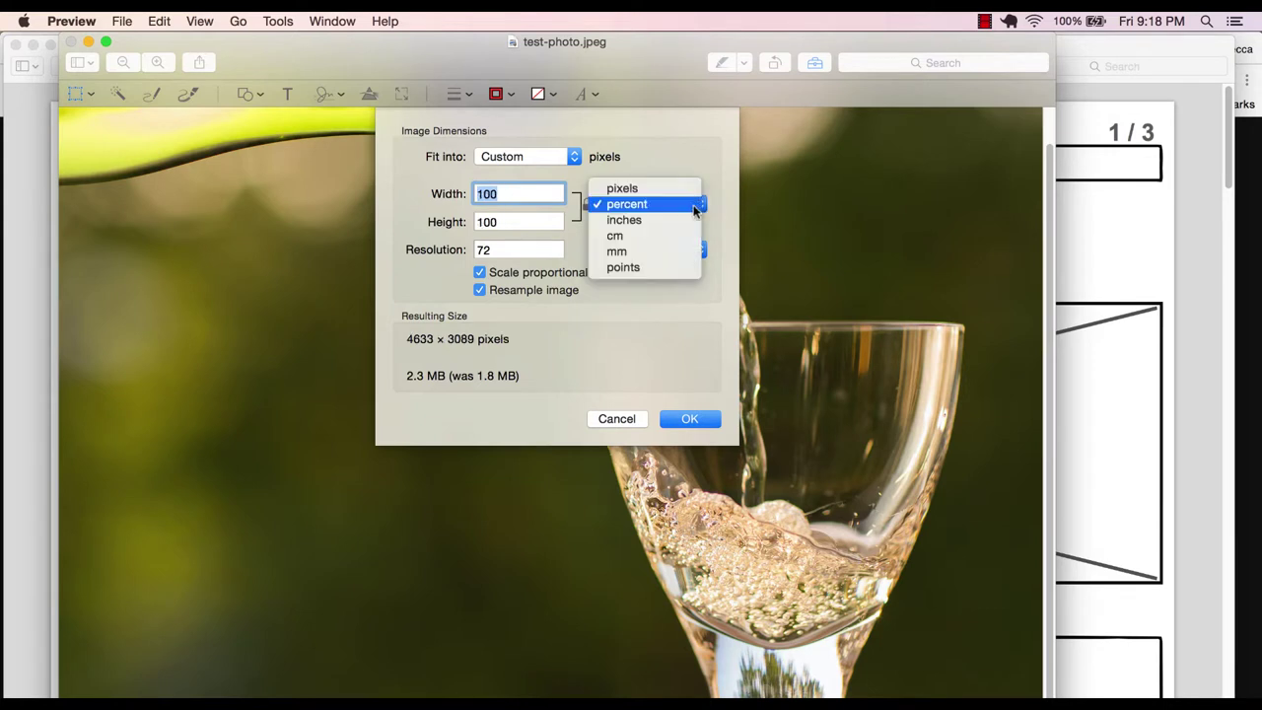
left_click(691, 217)
left_click(698, 209)
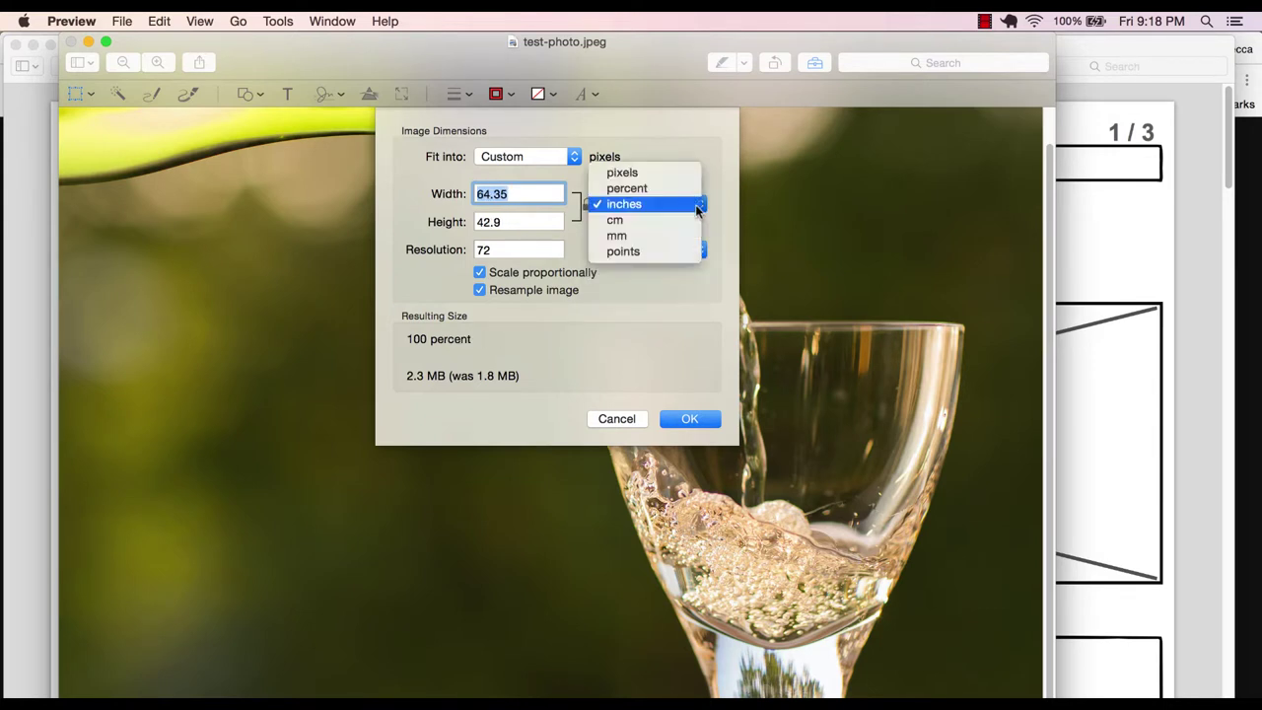
left_click(664, 176)
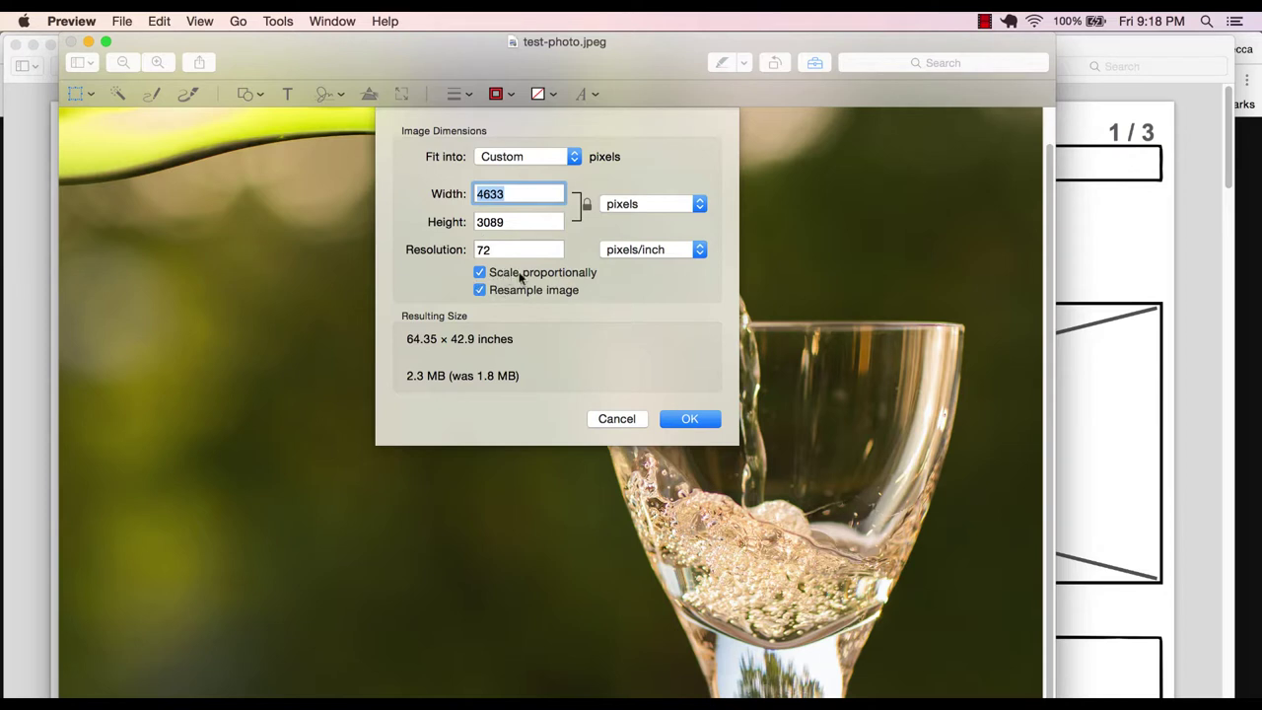
Resize the photo proportionally to a width of 1080 pixels and save the file.
left_click(508, 194)
left_click_drag(507, 194, 470, 194)
type("1080")
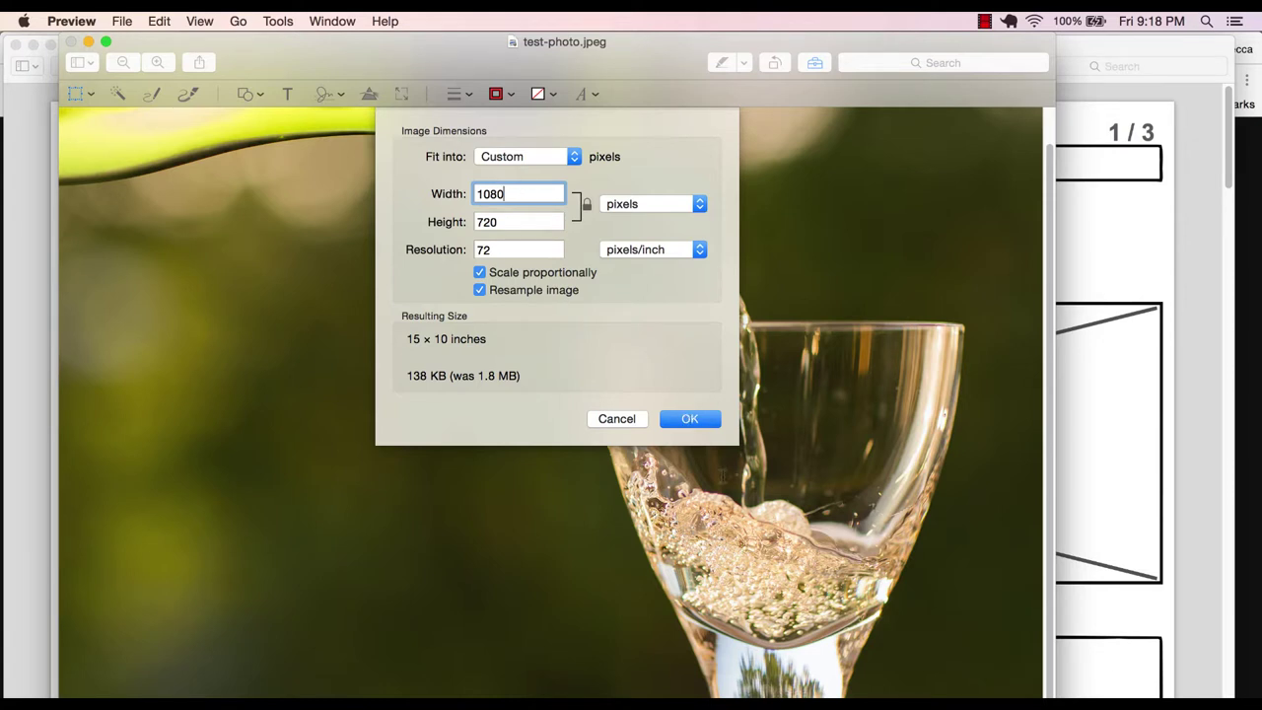
left_click(690, 419)
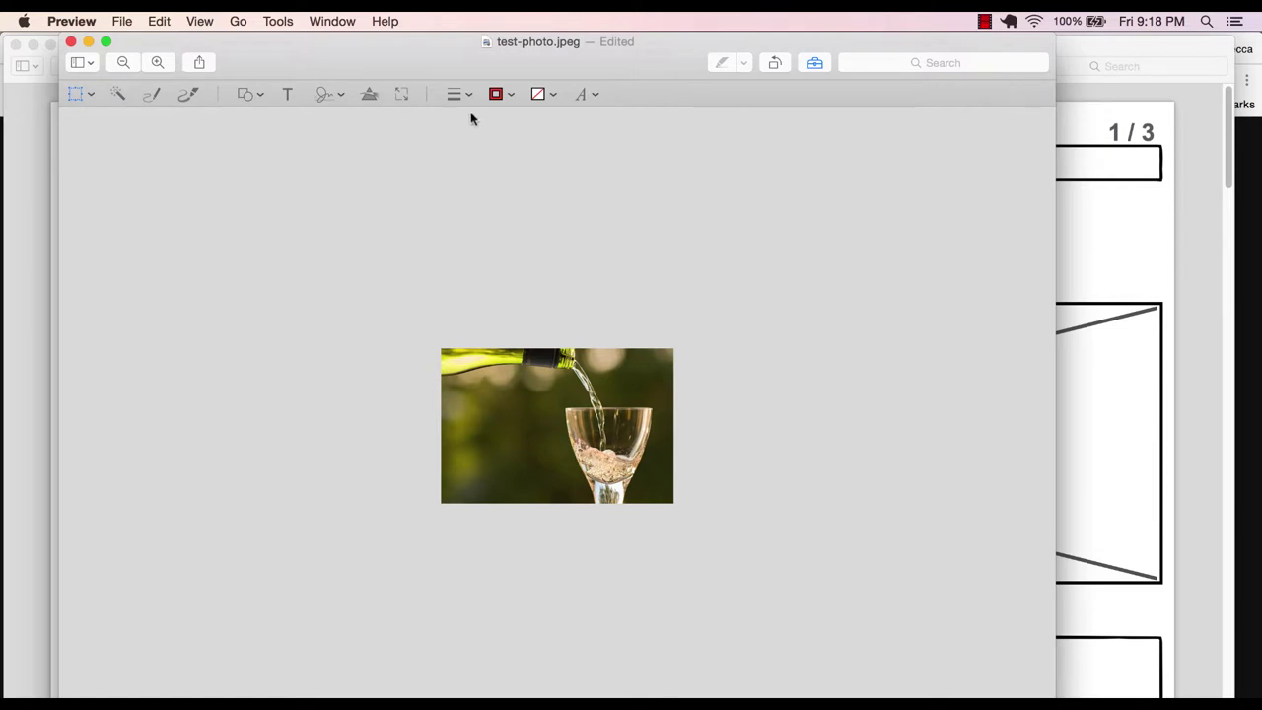
left_click(124, 22)
left_click(179, 135)
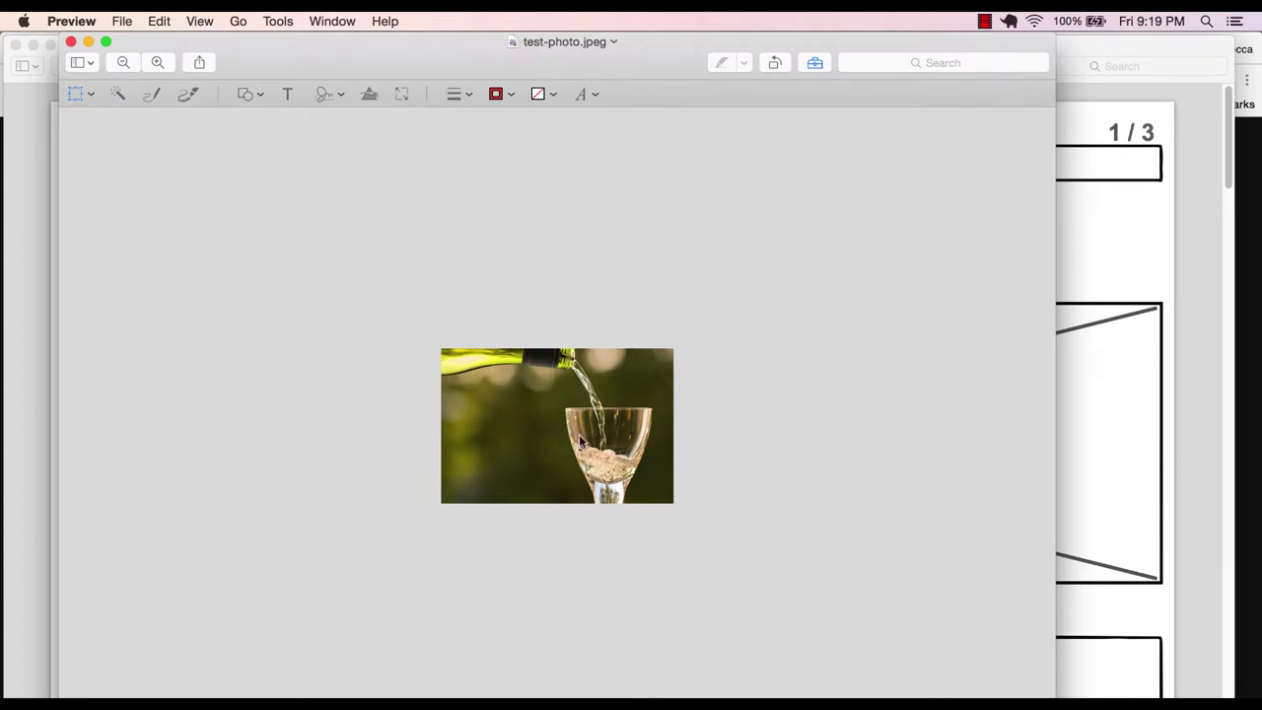
left_click(124, 26)
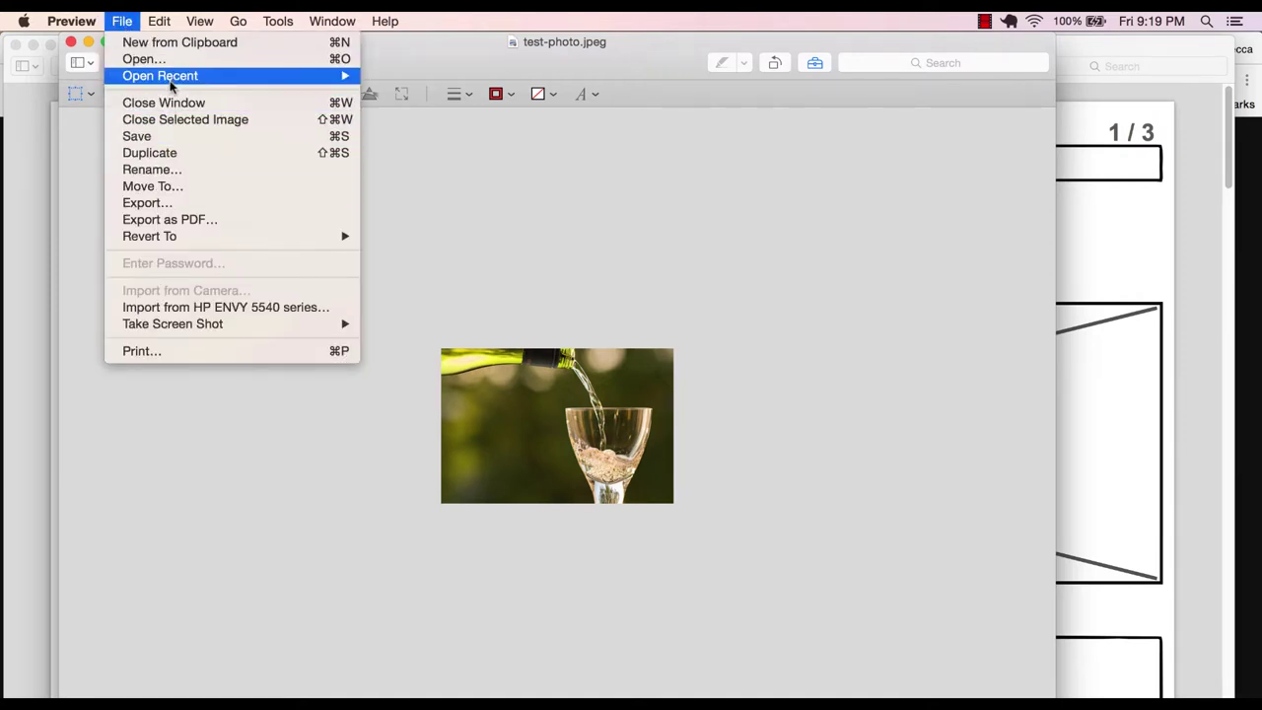
left_click(169, 136)
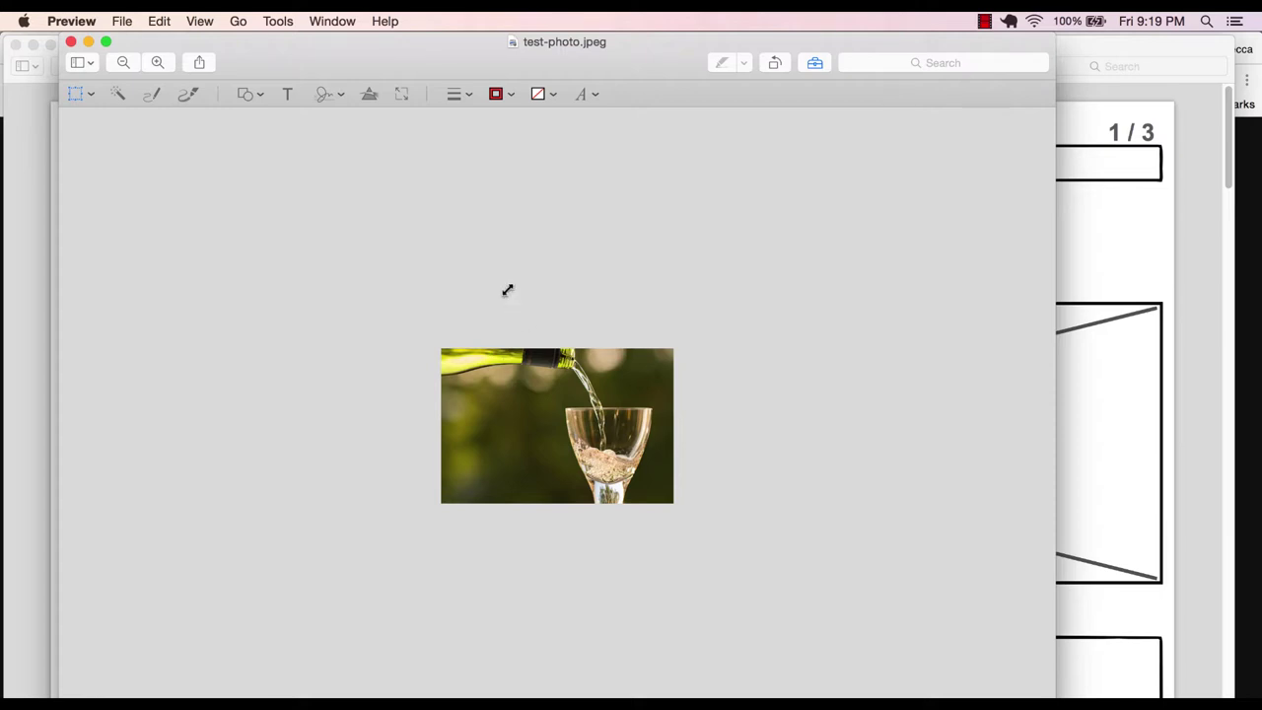
Check the resized photo's dimensions in the image size settings and save the file again.
left_click(276, 21)
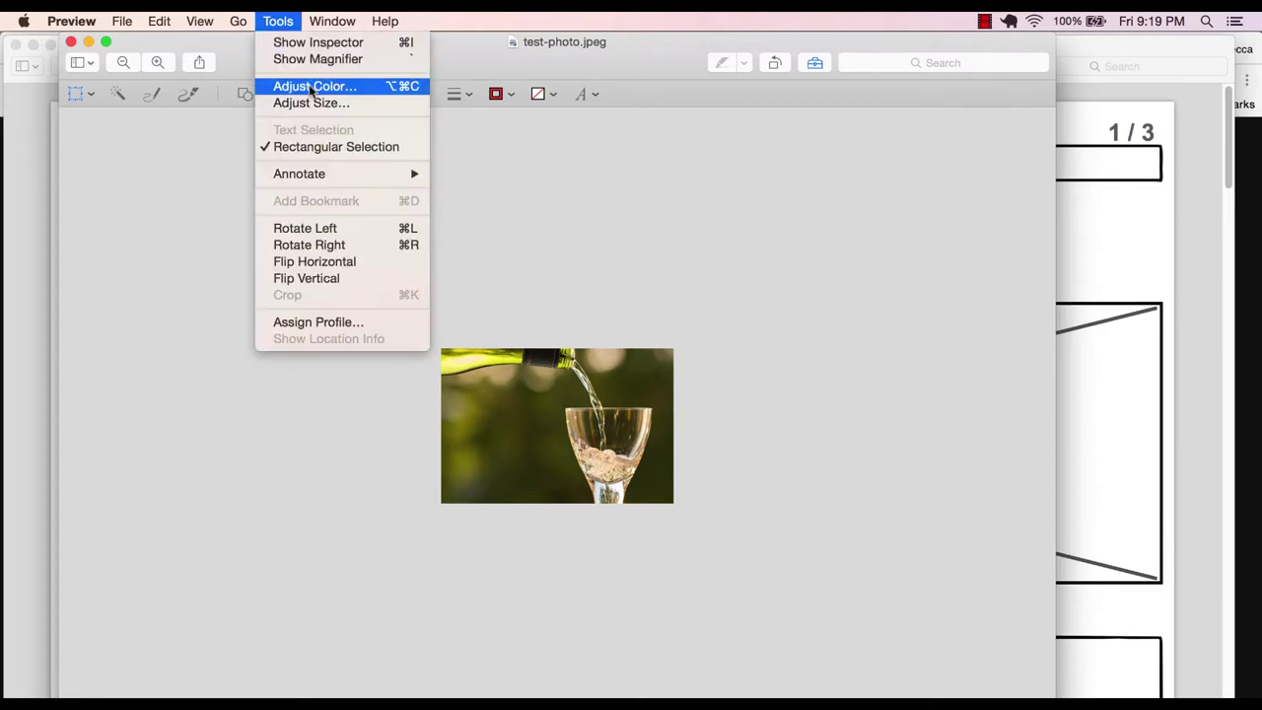
left_click(310, 103)
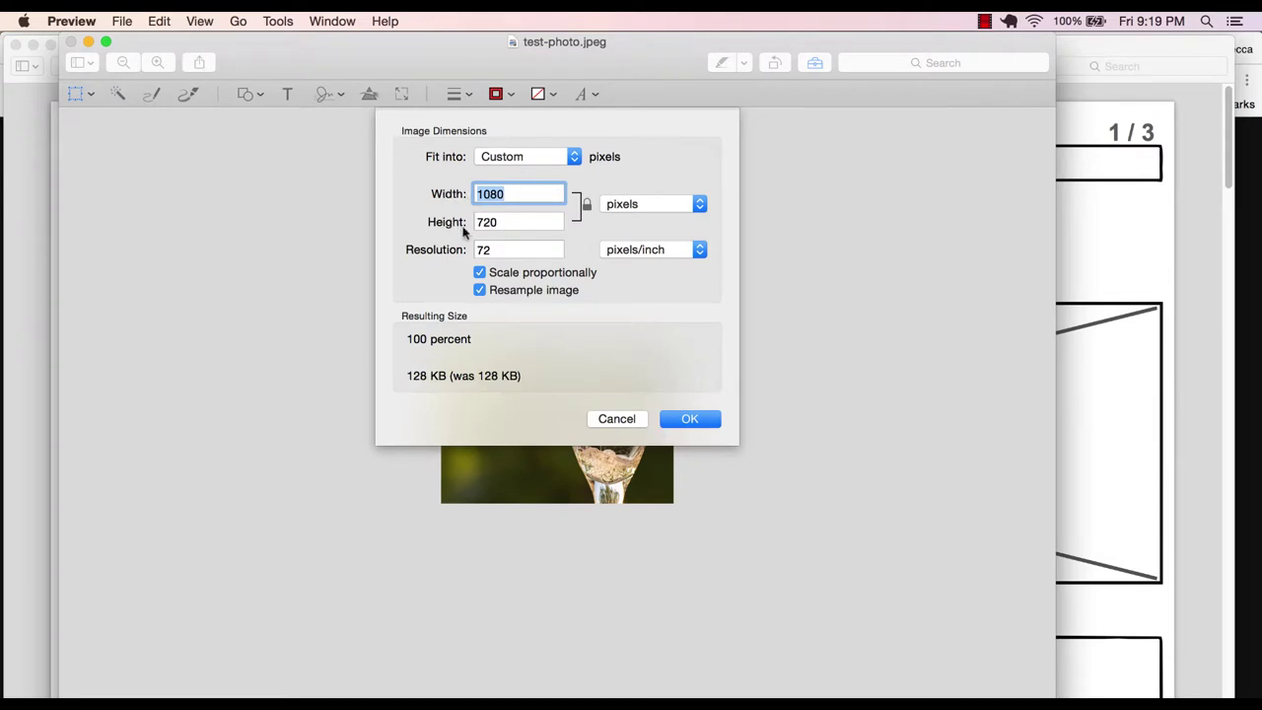
left_click(687, 421)
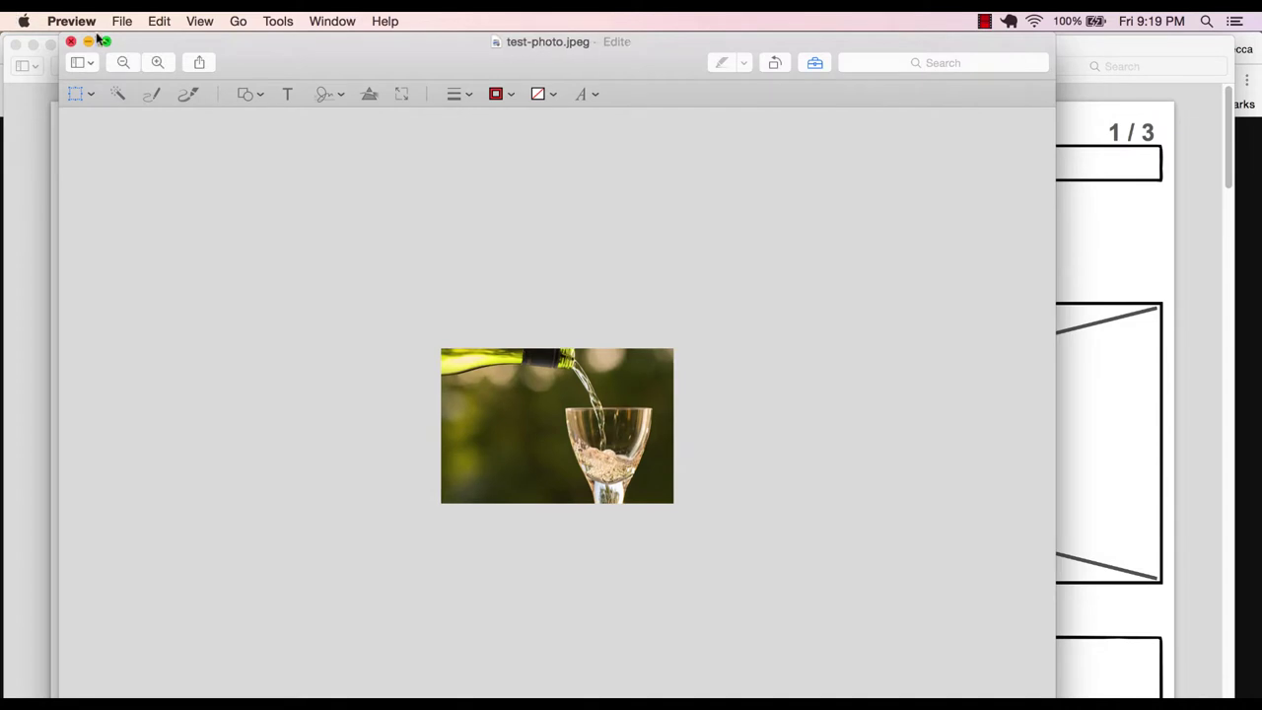
left_click(122, 24)
left_click(157, 138)
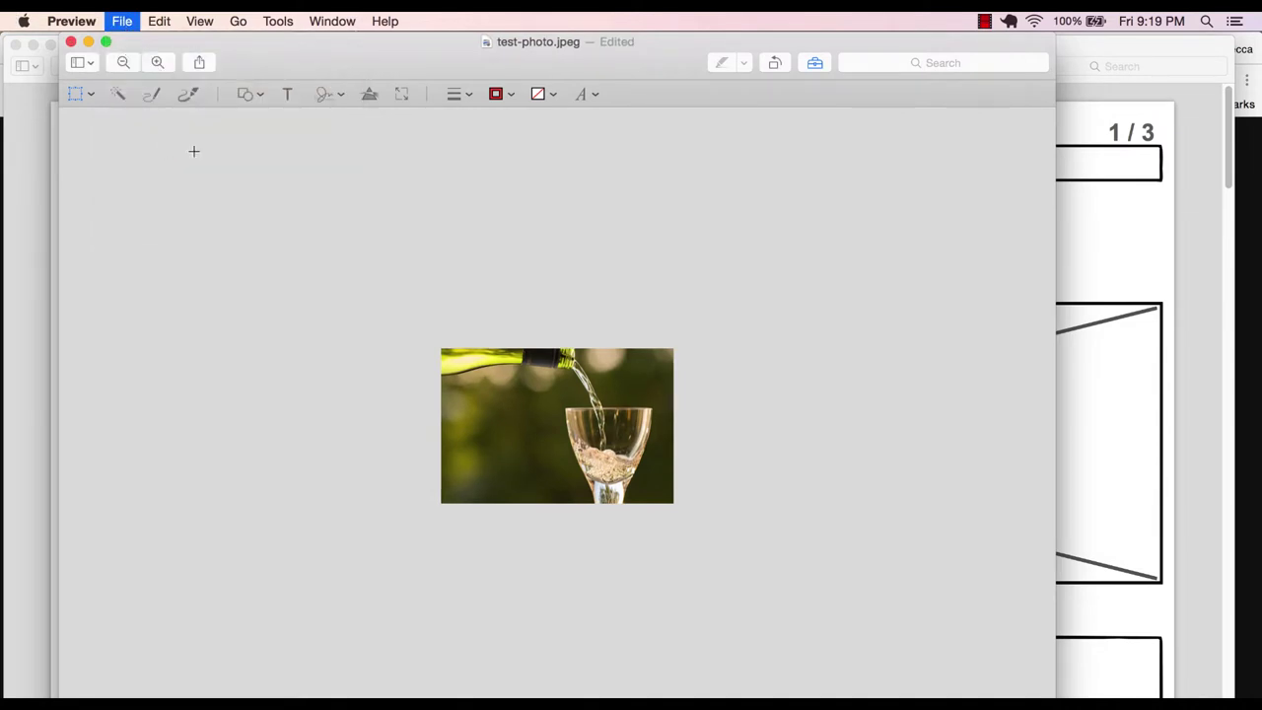
Rename the photo file as test-photo-1080-720.jpeg.
left_click(123, 26)
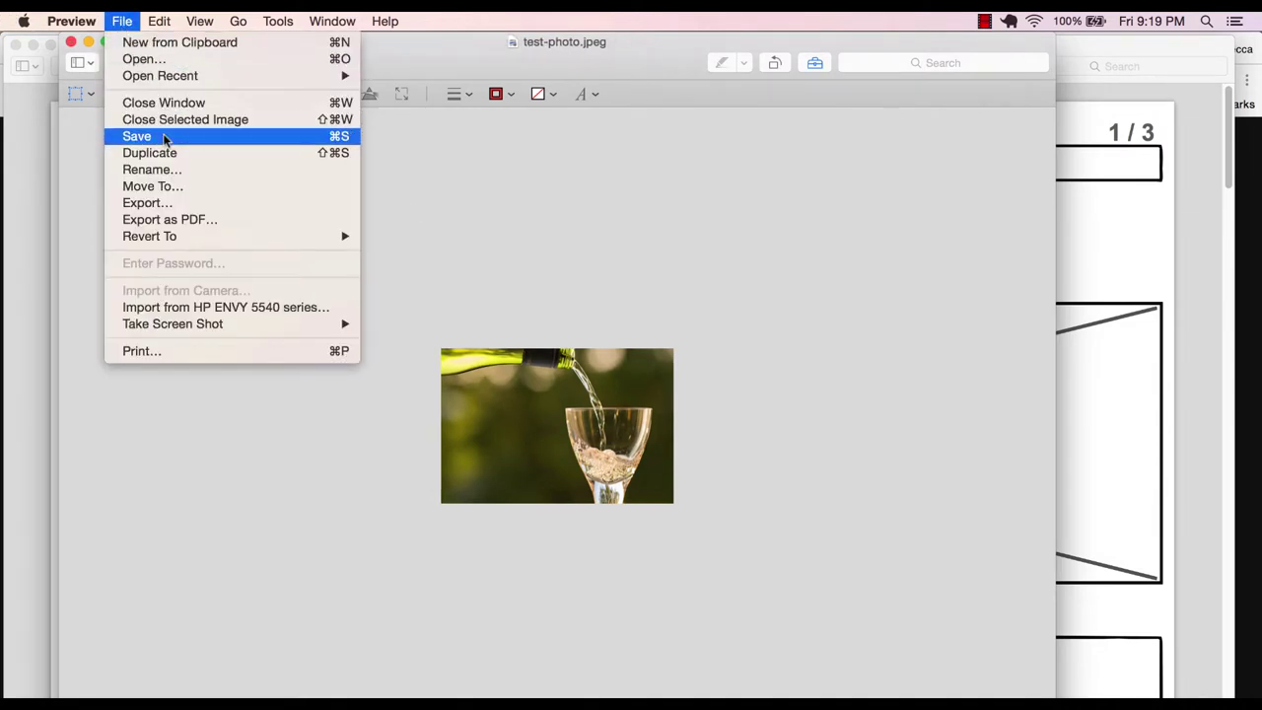
left_click(169, 170)
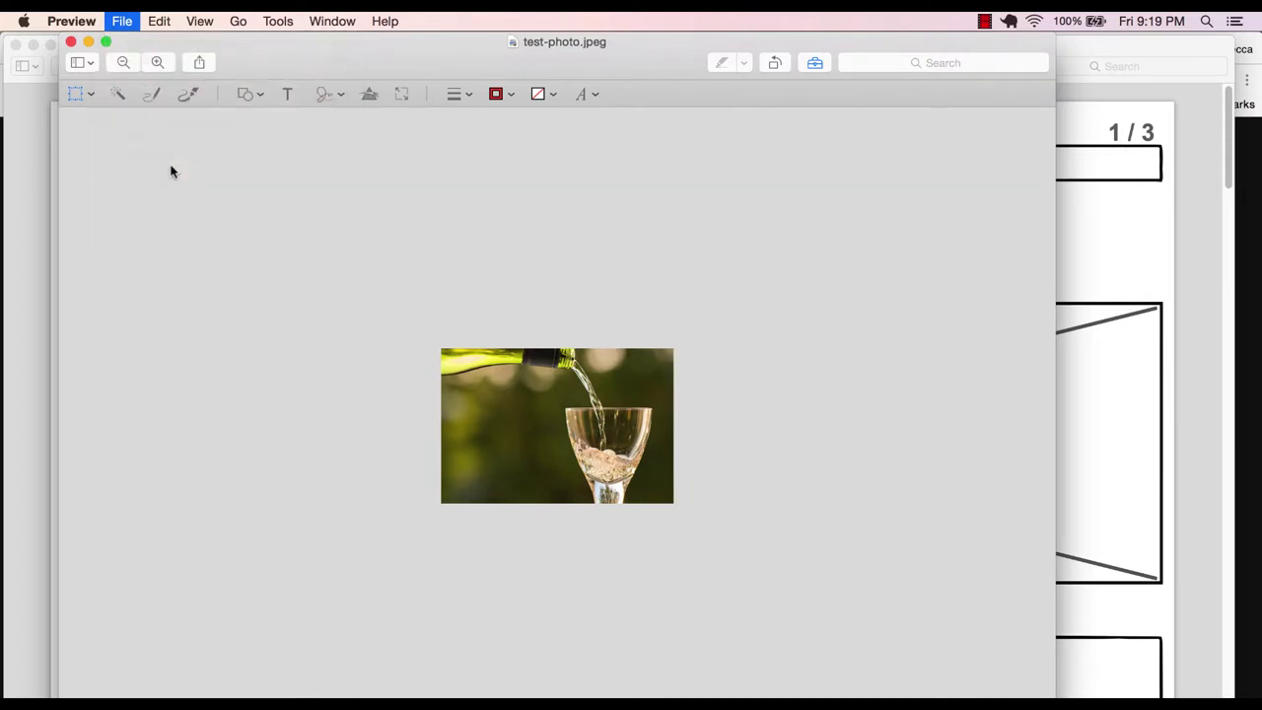
left_click(581, 46)
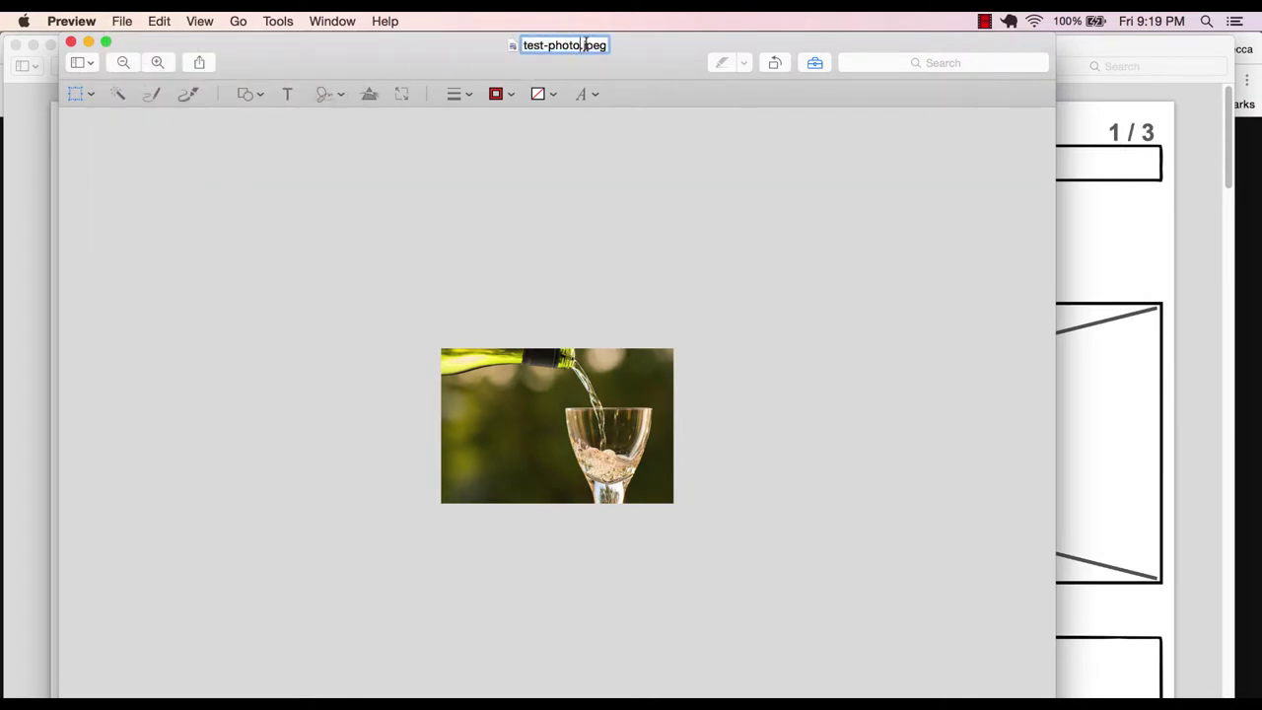
type("-1080")
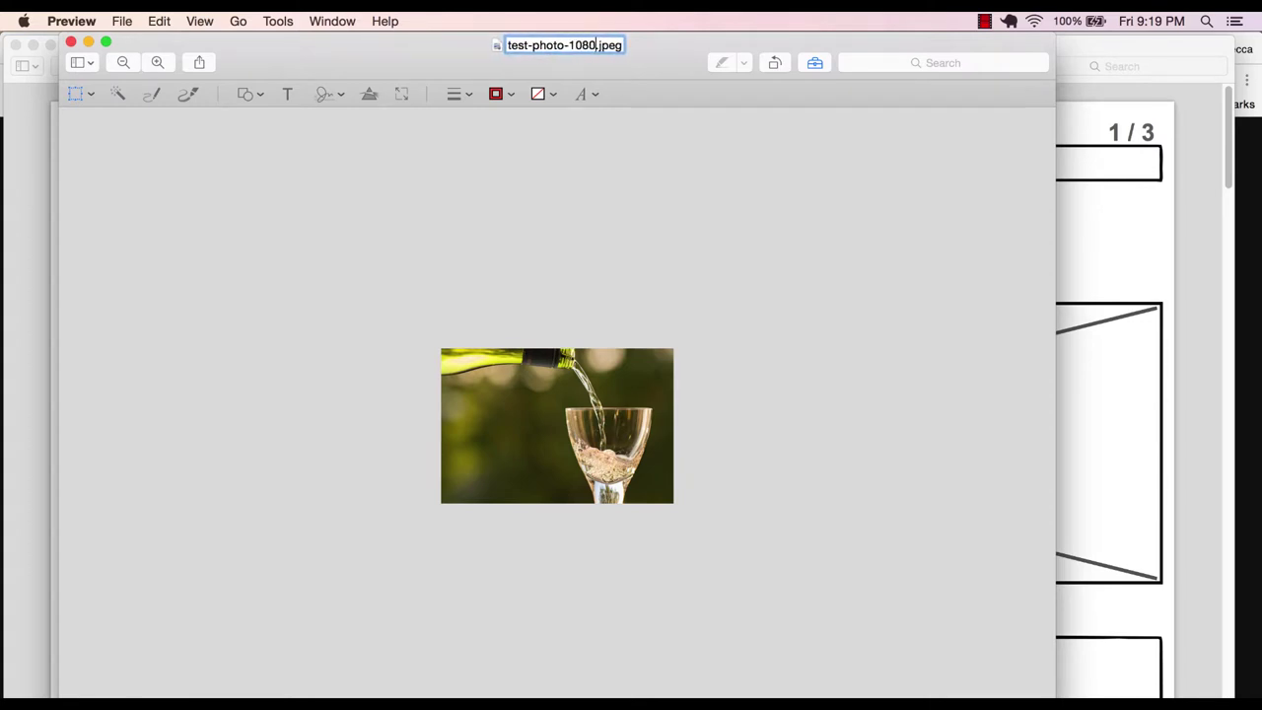
type("-720")
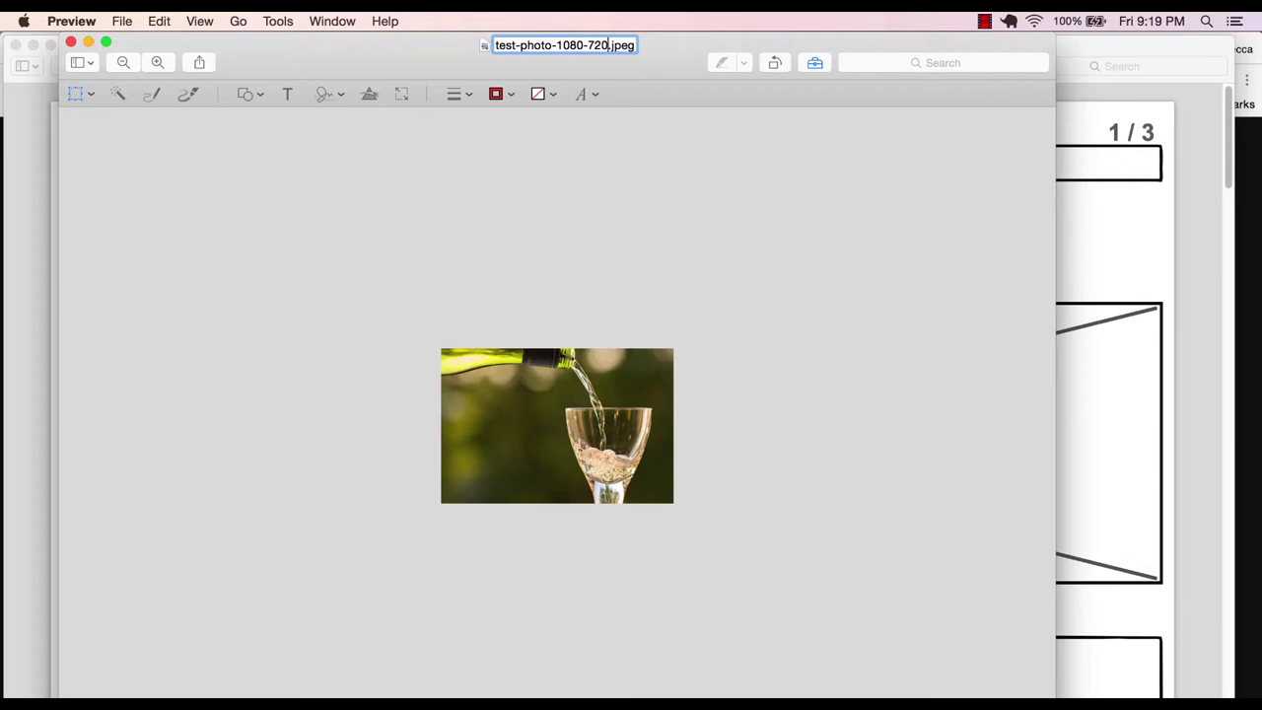
key("Return")
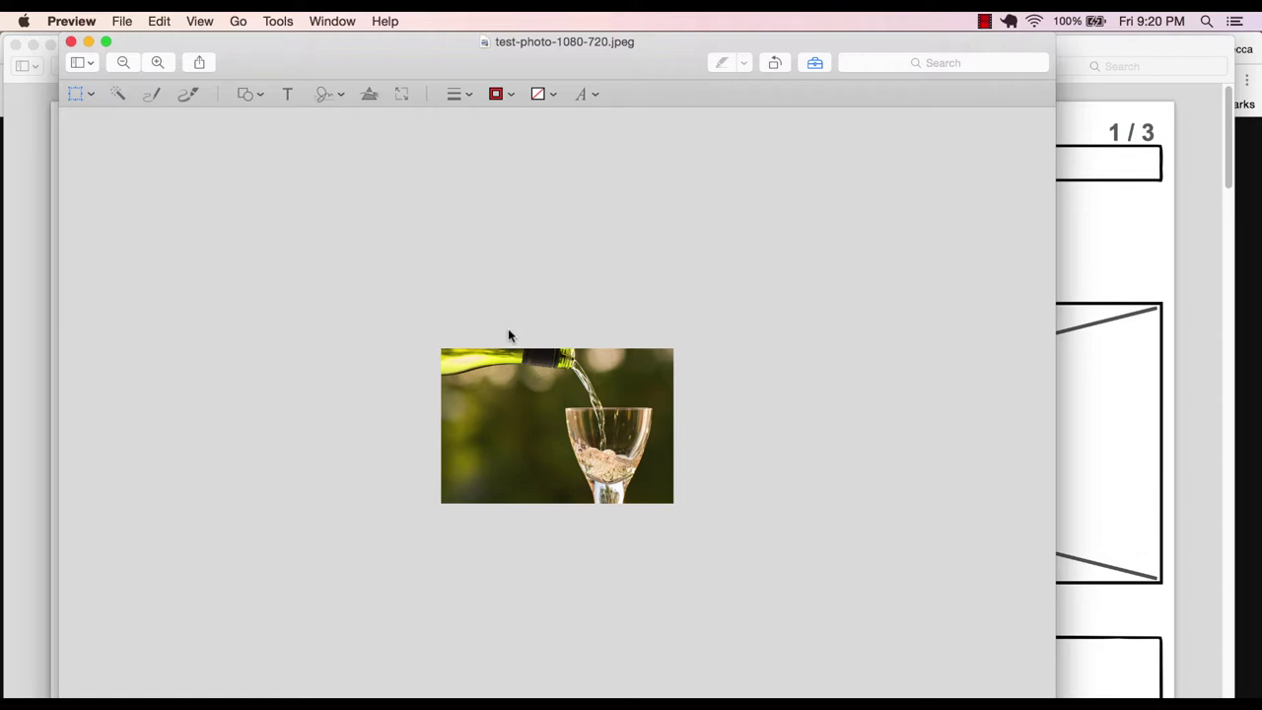
key("super+Tab")
key("super+Tab")
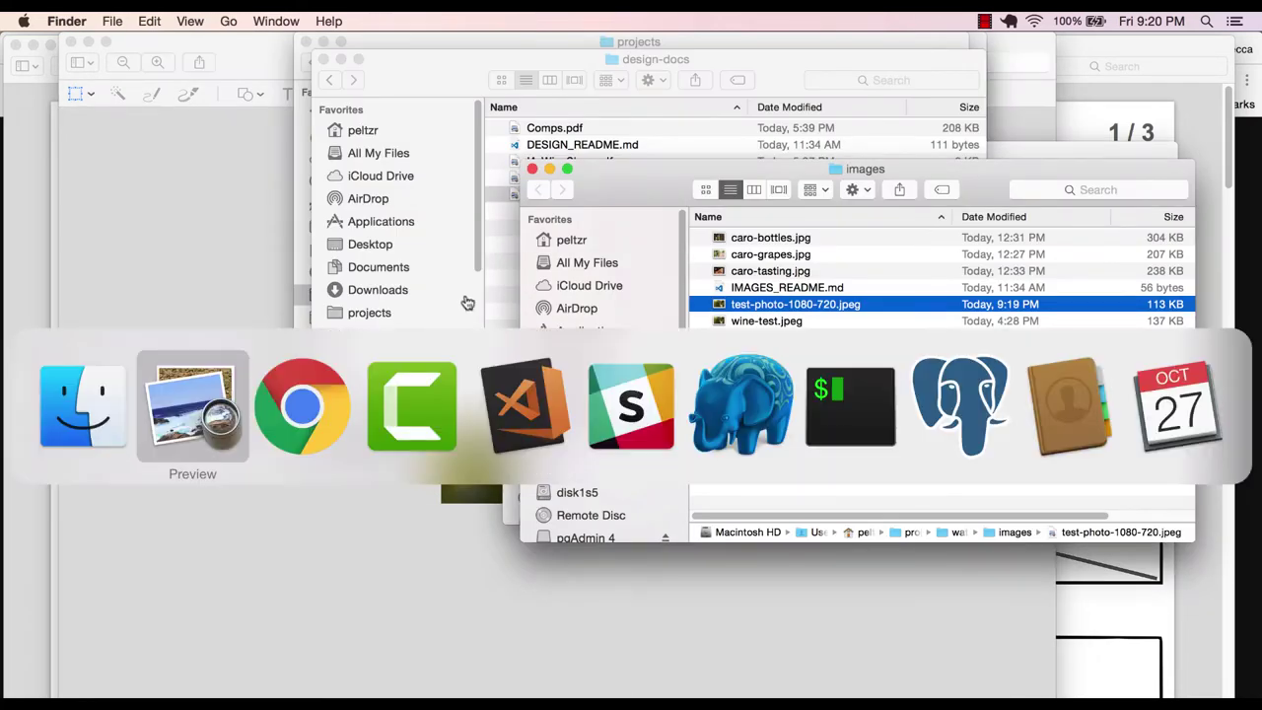
key("super+Tab")
key("super+Tab")
key("super+Tab")
key("super+Tab")
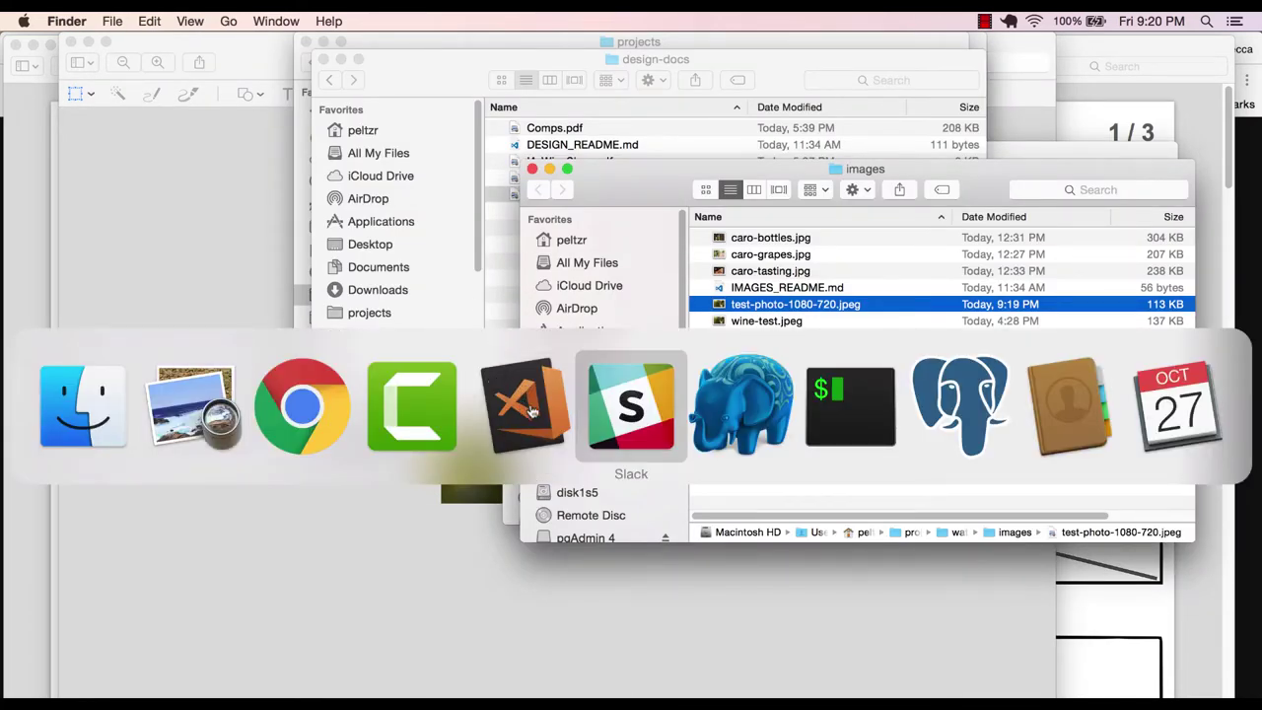
left_click(355, 409)
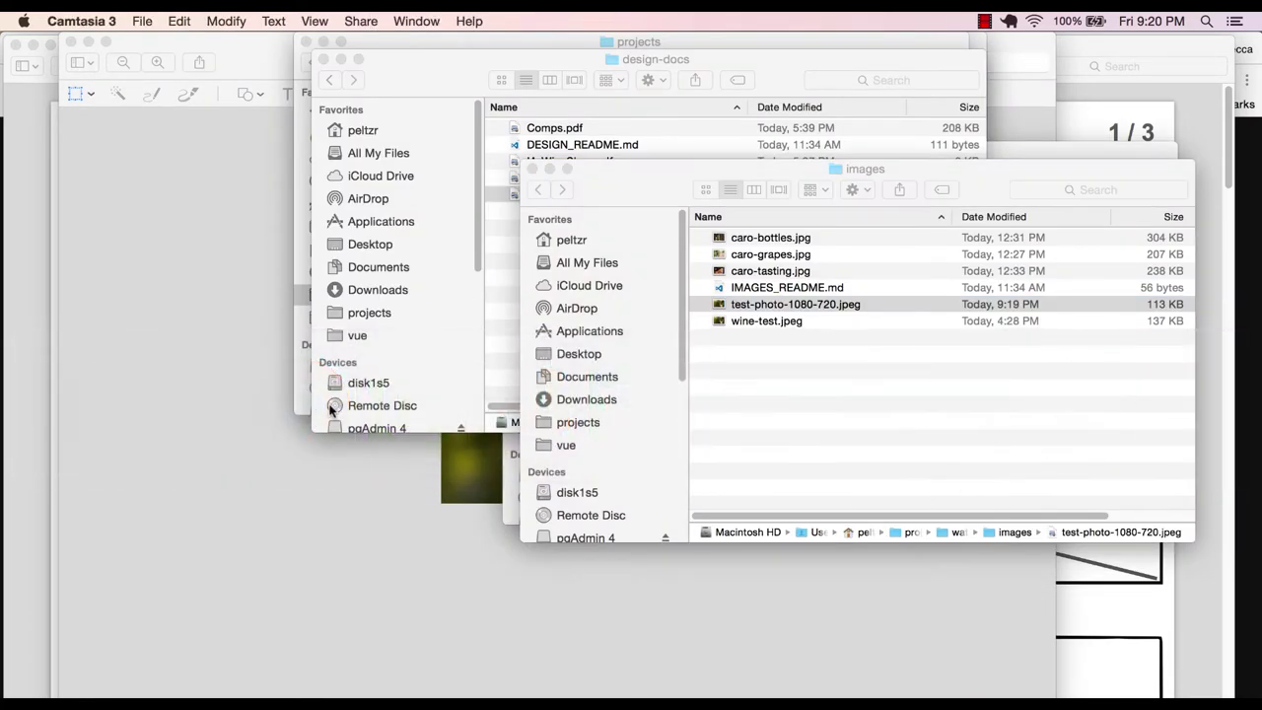
key("super+Tab")
key("super+Tab")
key("super+Tab")
key("super+Tab")
key("super+Tab")
key("super+Tab")
key("super+Tab")
key("super+Tab")
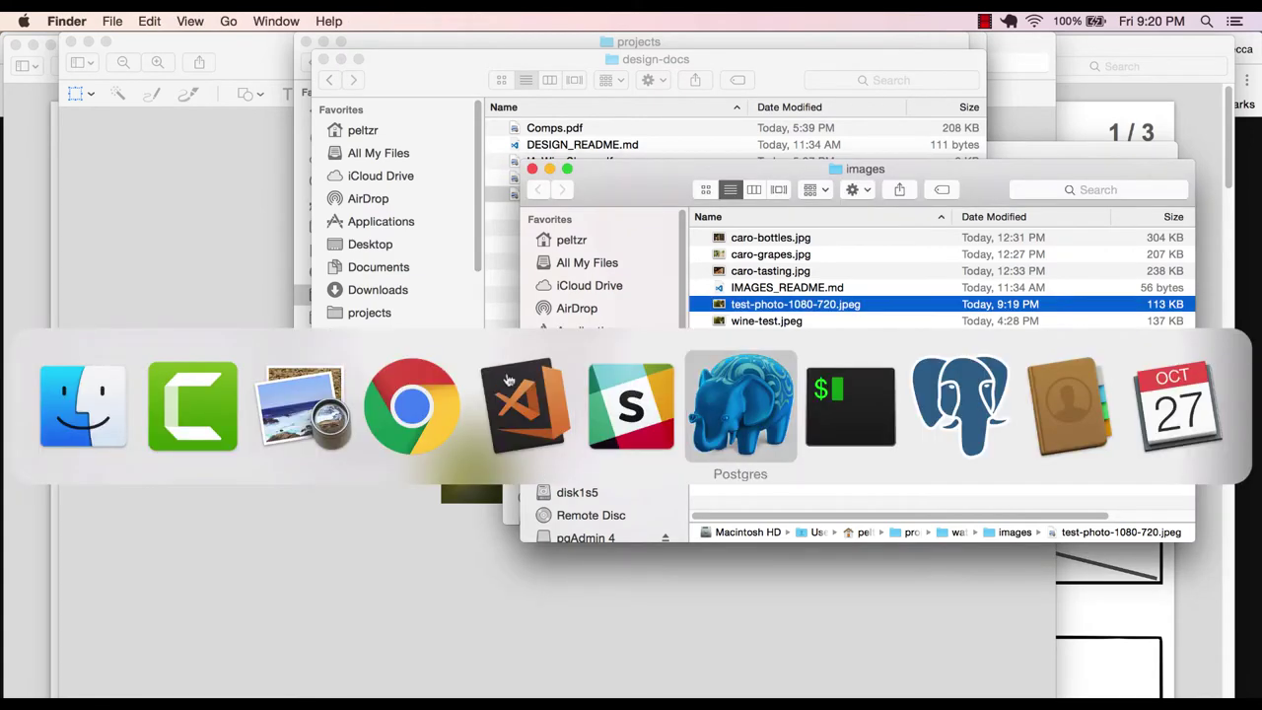
Switch to Chrome and open a new browser tab.
key("super+Tab")
key("super+Tab")
key("super+Tab")
key("super+Tab")
key("super+Tab")
key("super+Tab")
key("super+Tab")
key("super+Tab")
key("super+Tab")
key("super+Tab")
key("super+Tab")
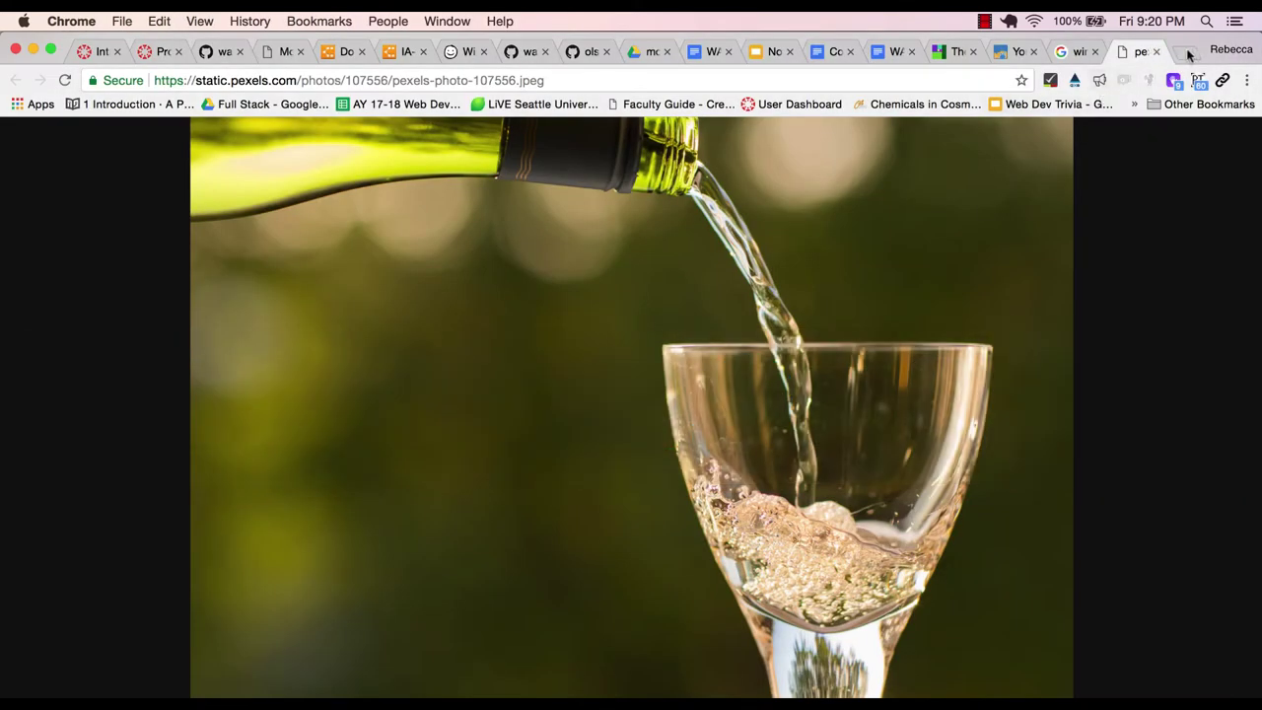
left_click(1186, 54)
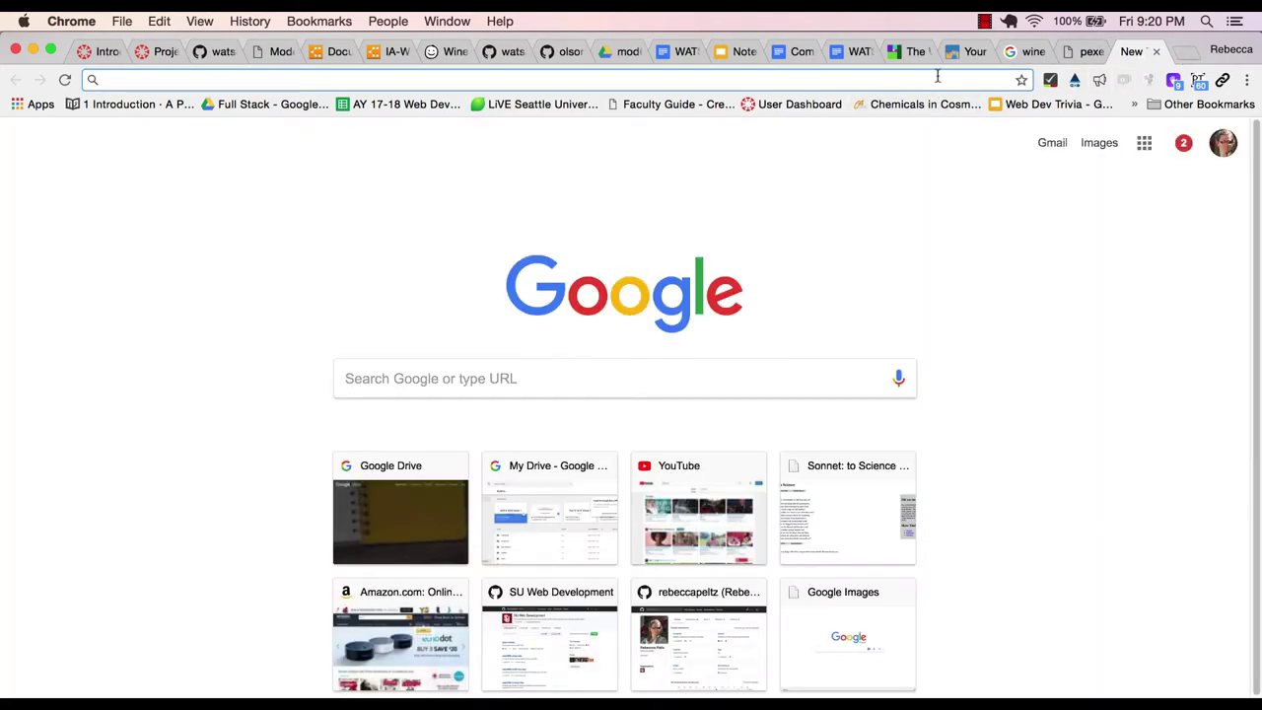
Go to the website screensiz.es.
type("screens")
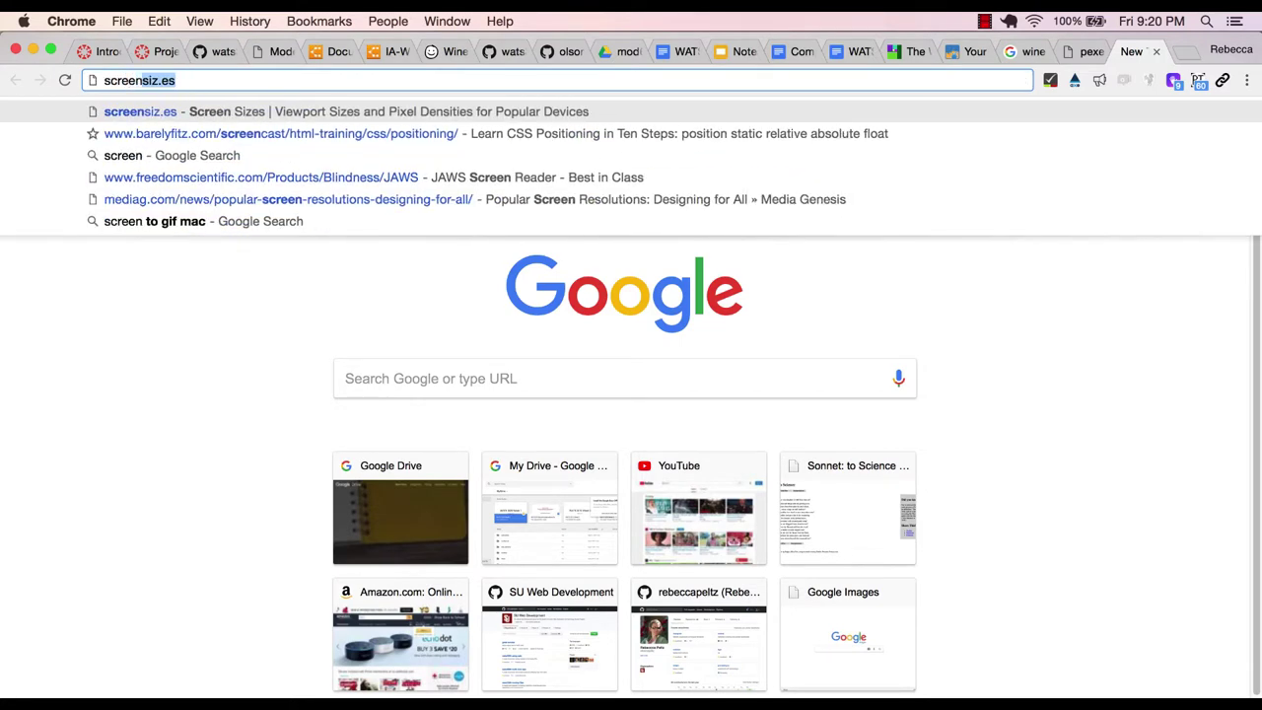
type("iz")
key("BackSpace")
key("BackSpace")
type(".")
key("BackSpace")
type("es")
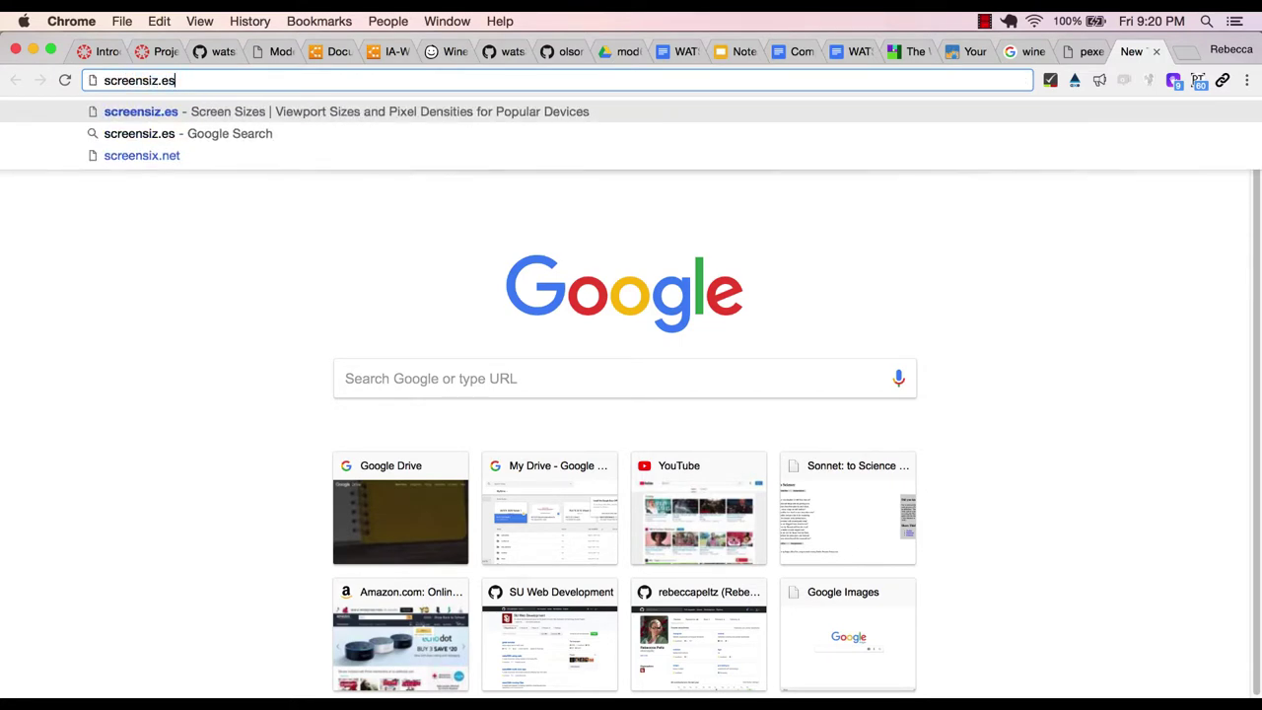
key("Return")
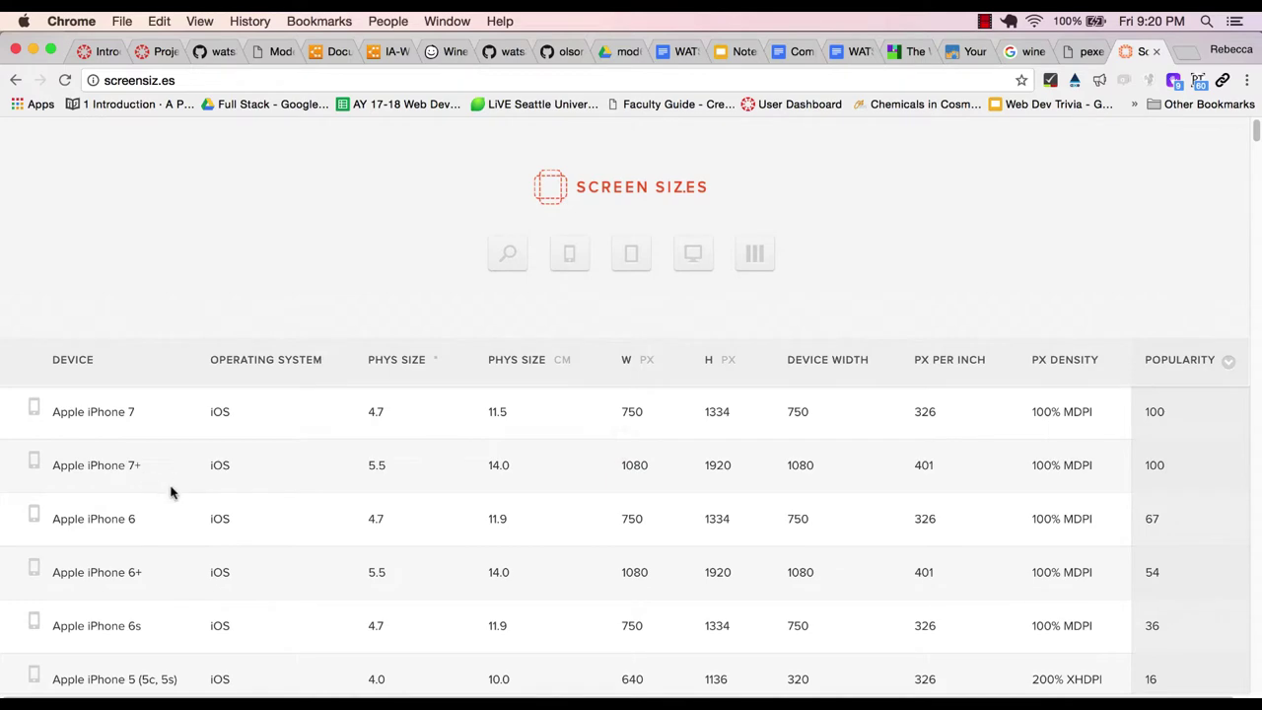
Examine the device table's pixel widths and heights for phones, tablets and desktop displays.
scroll(167, 490, "down", 15)
scroll(182, 498, "down", 20)
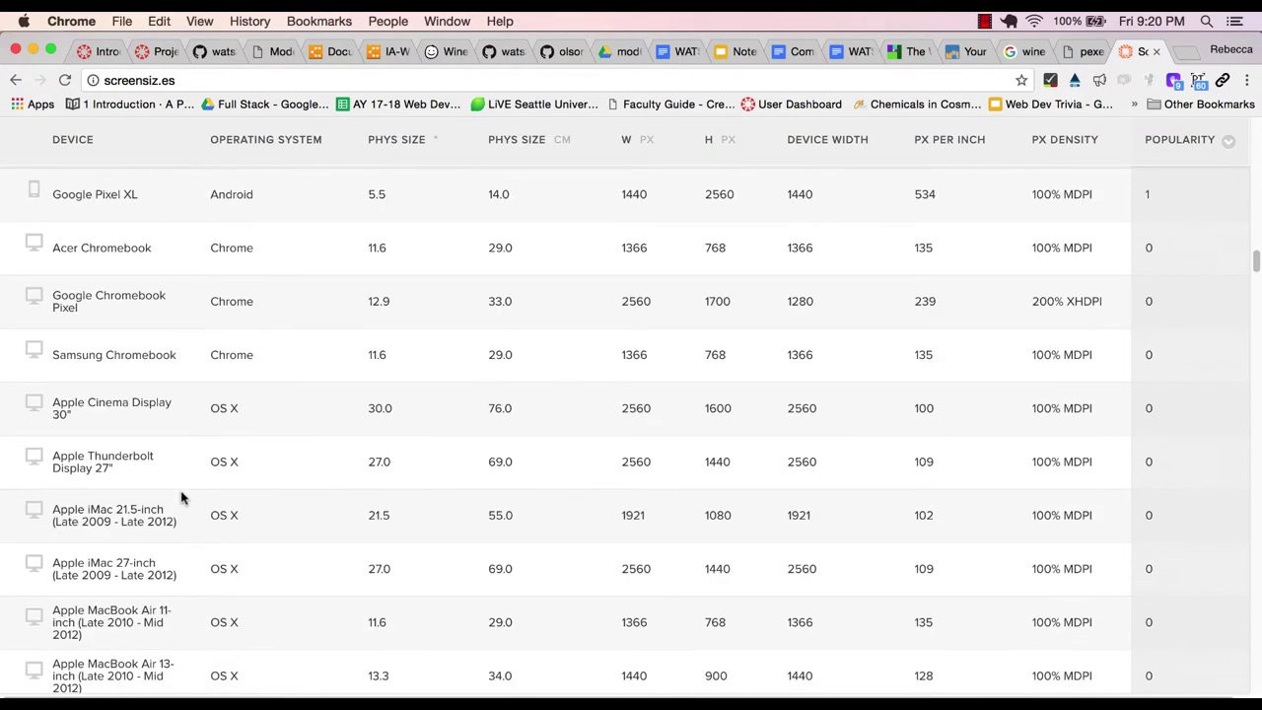
scroll(187, 506, "up", 5)
scroll(187, 513, "up", 20)
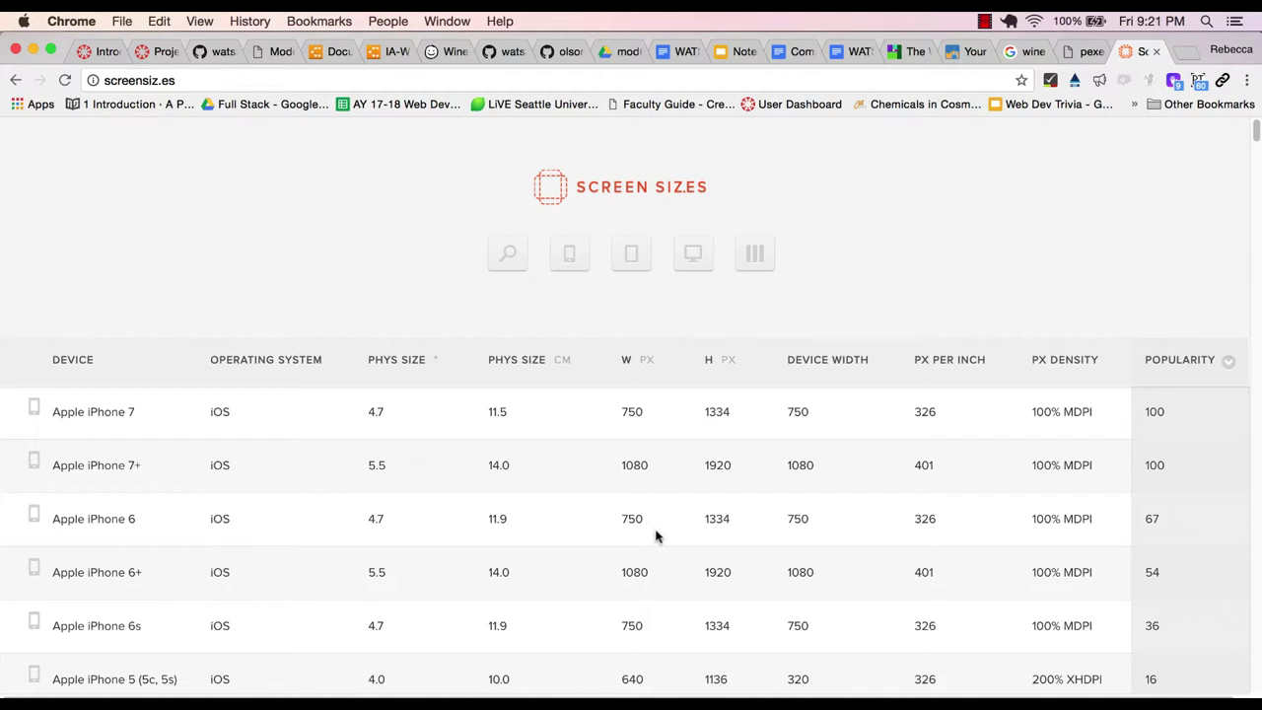
scroll(656, 536, "down", 2)
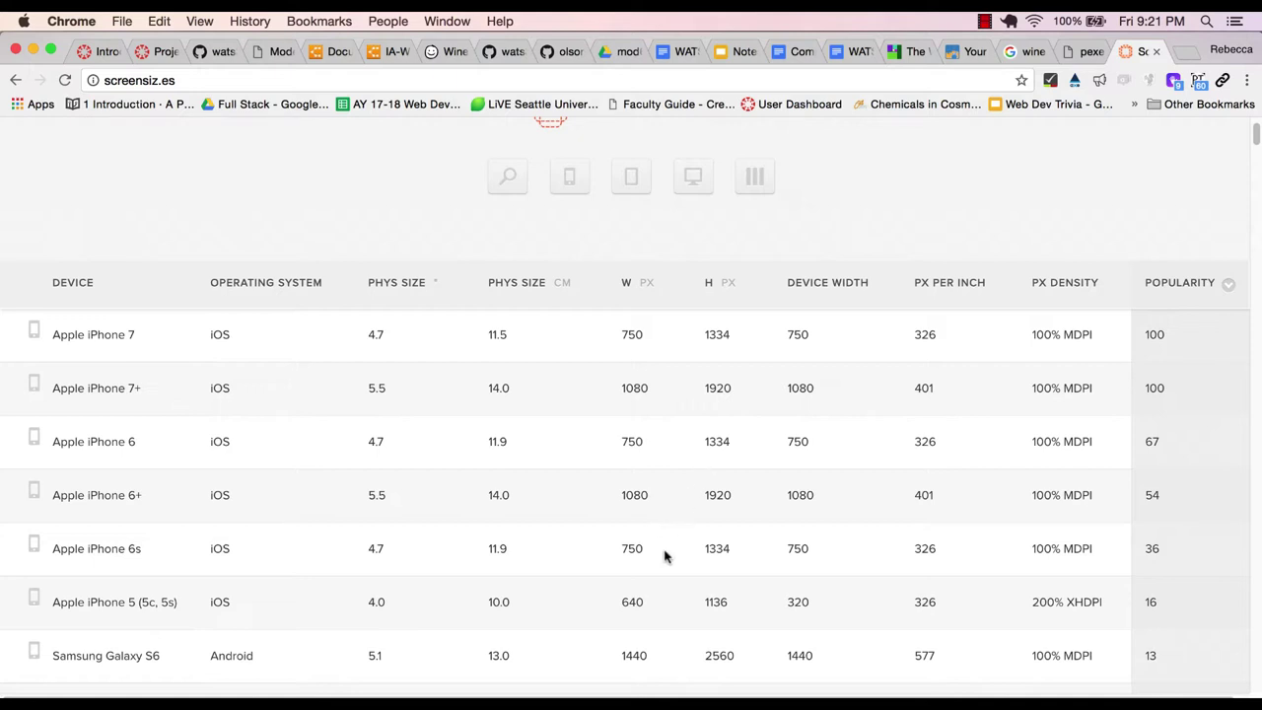
scroll(666, 557, "down", 5)
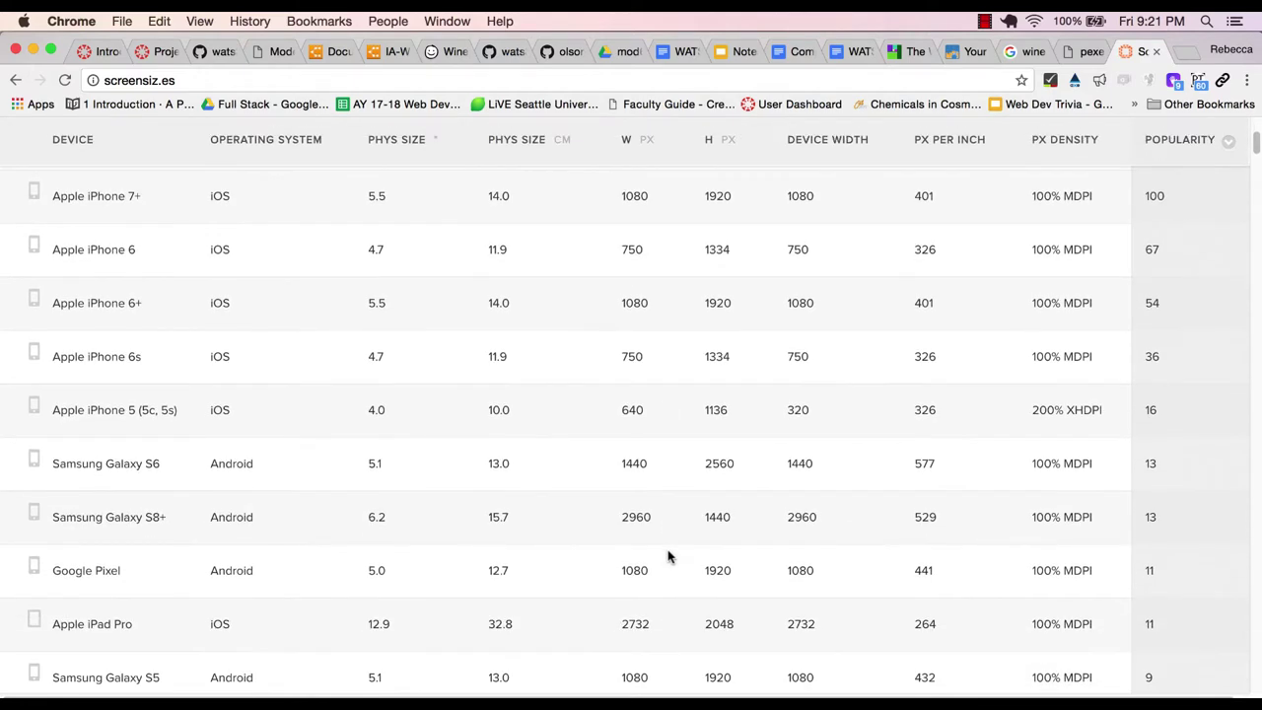
scroll(671, 557, "down", 10)
scroll(676, 559, "down", 3)
scroll(675, 560, "down", 1)
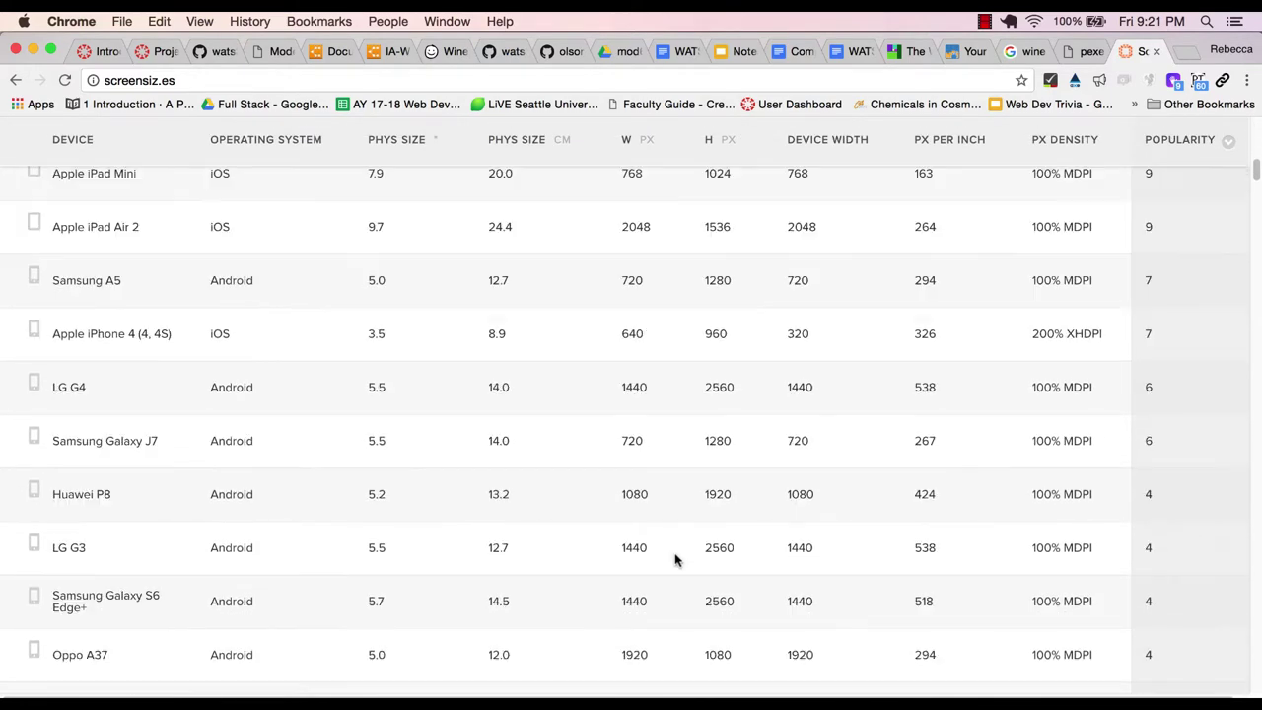
scroll(676, 560, "down", 5)
scroll(673, 557, "up", 15)
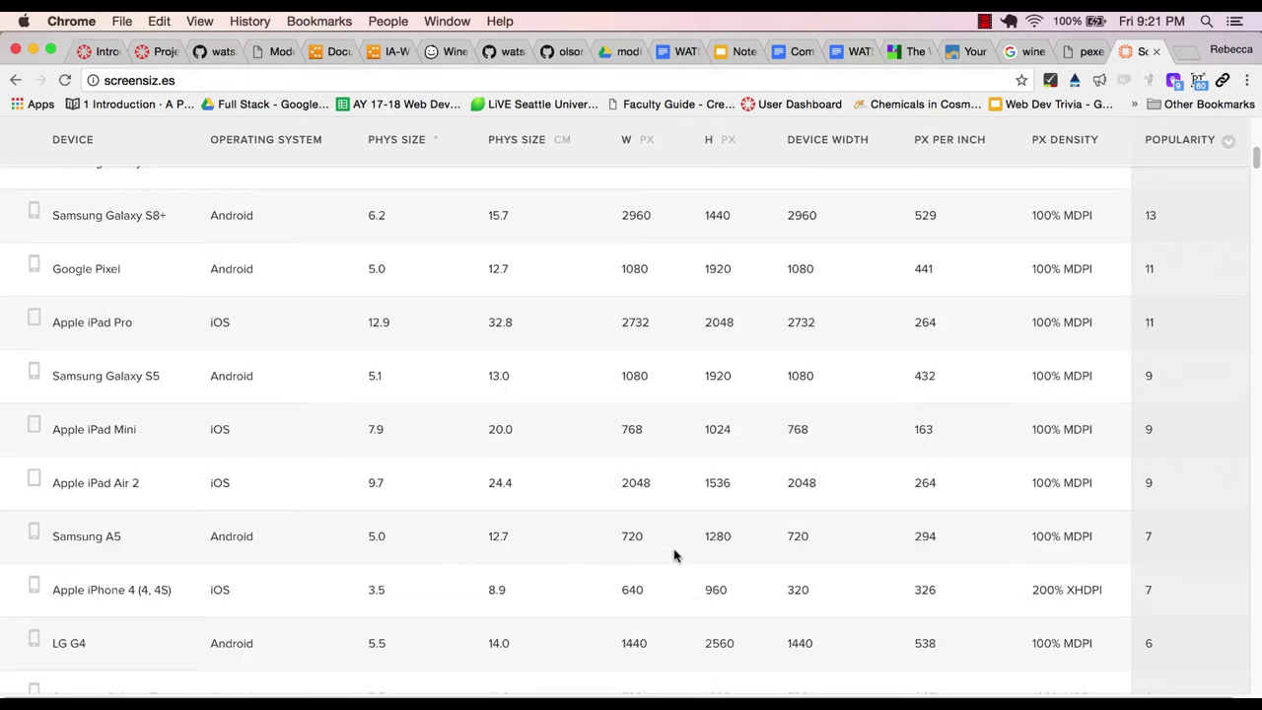
scroll(281, 567, "down", 8)
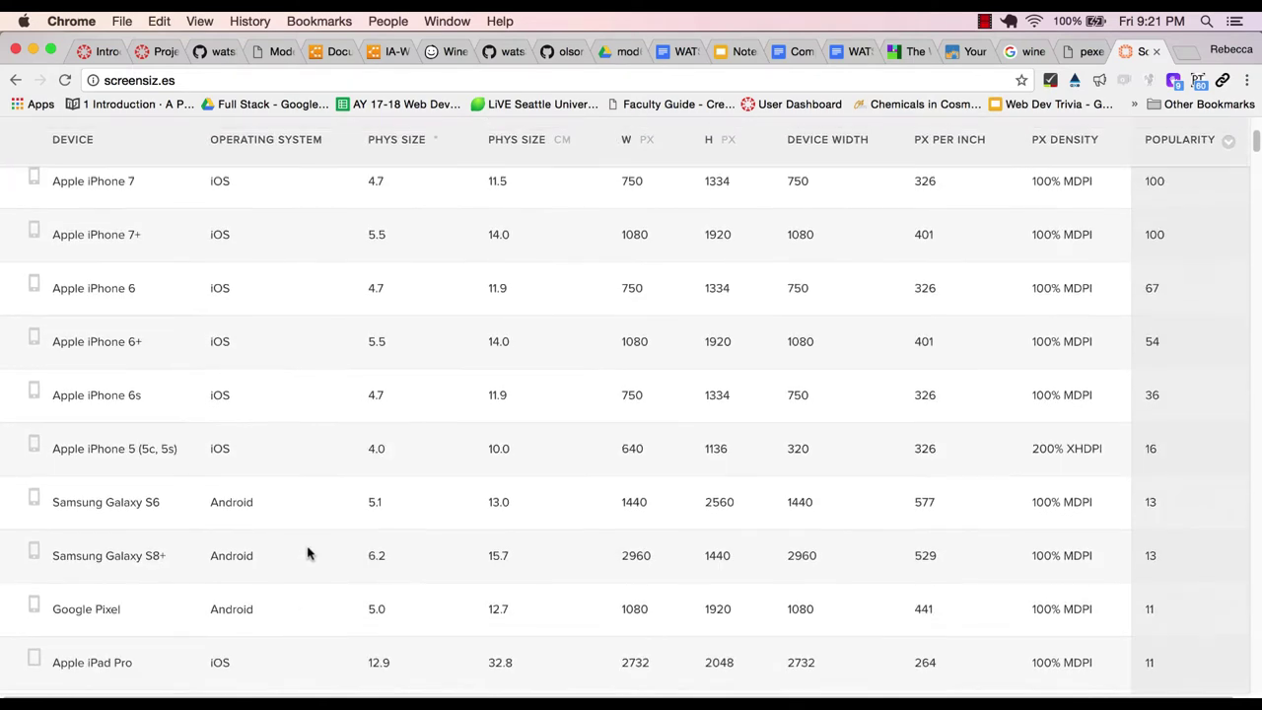
scroll(246, 459, "down", 5)
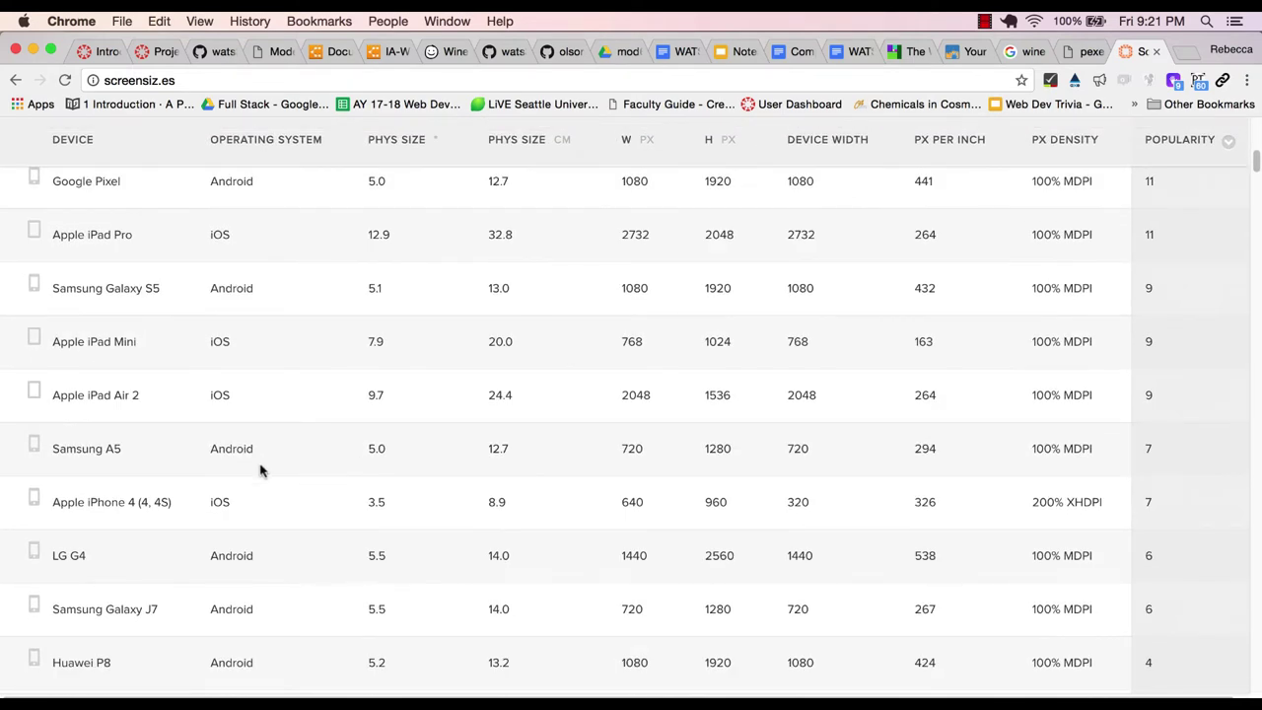
Highlight the Apple iPad Mini's pixel width and compare it with the widths of the phones and desktop displays.
double_click(625, 342)
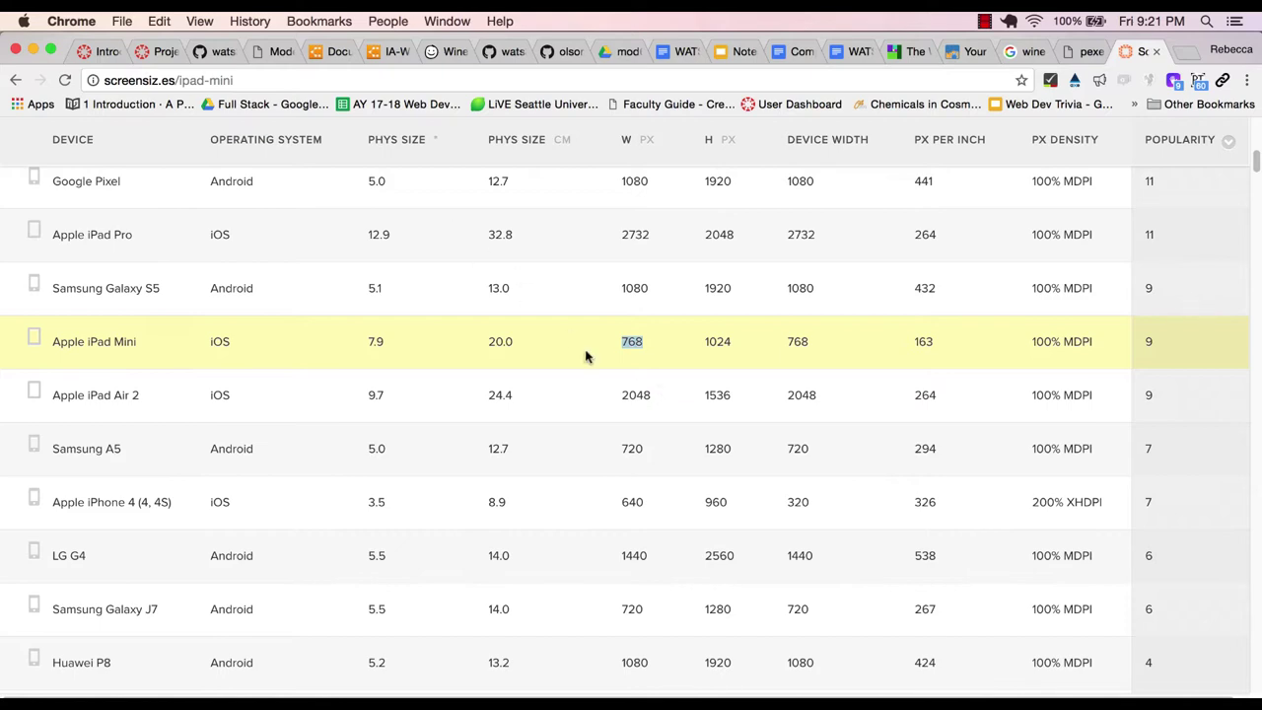
scroll(583, 394, "up", 2)
scroll(582, 394, "down", 10)
scroll(582, 395, "up", 15)
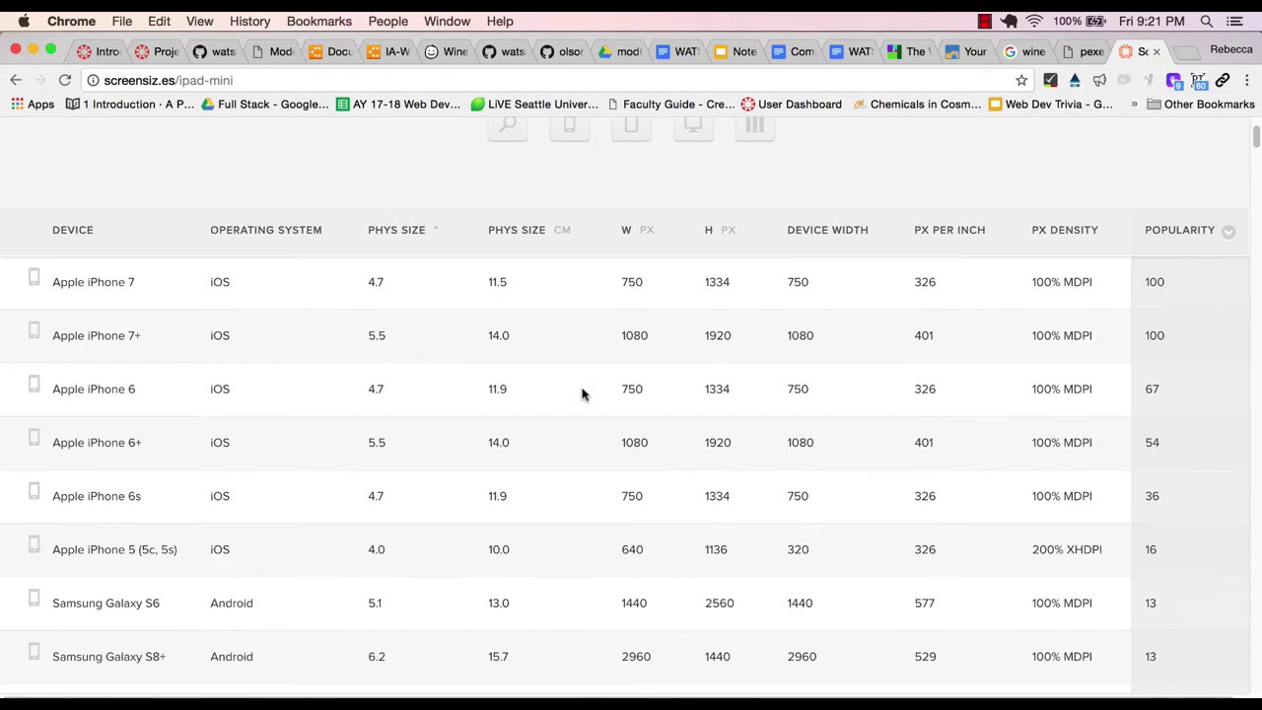
scroll(583, 409, "down", 18)
scroll(585, 410, "down", 15)
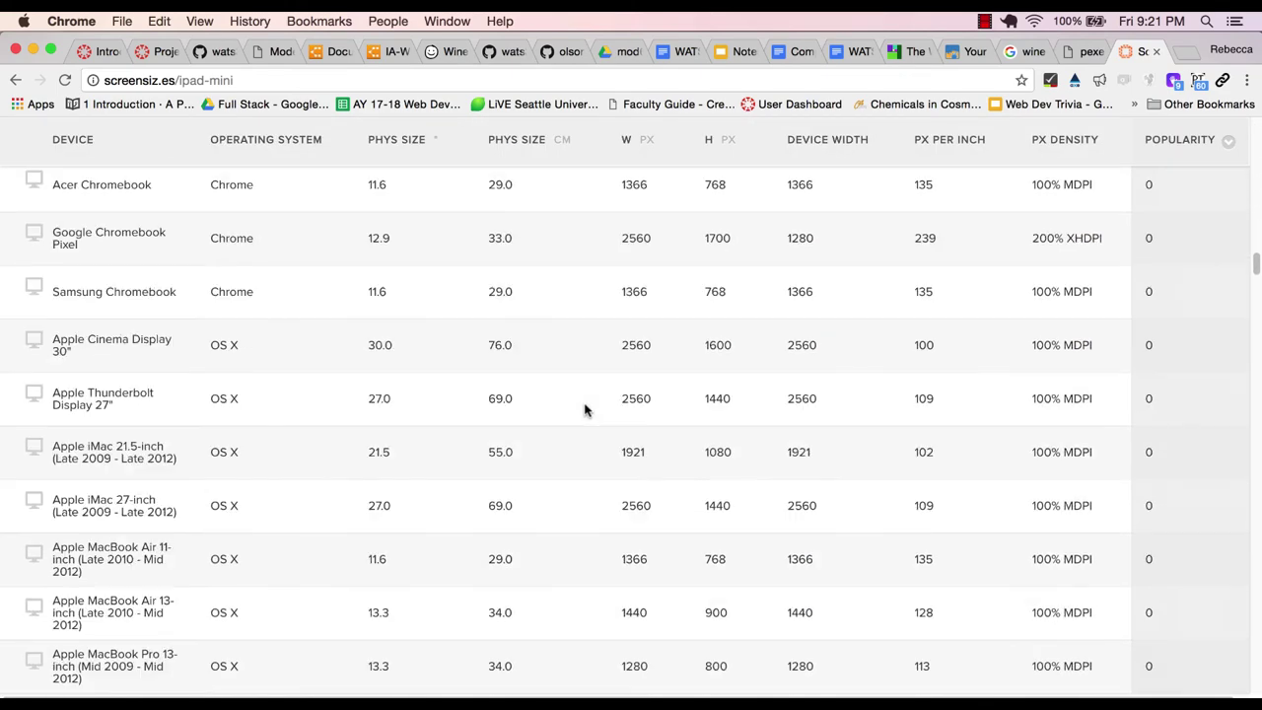
scroll(586, 408, "up", 20)
scroll(588, 404, "up", 10)
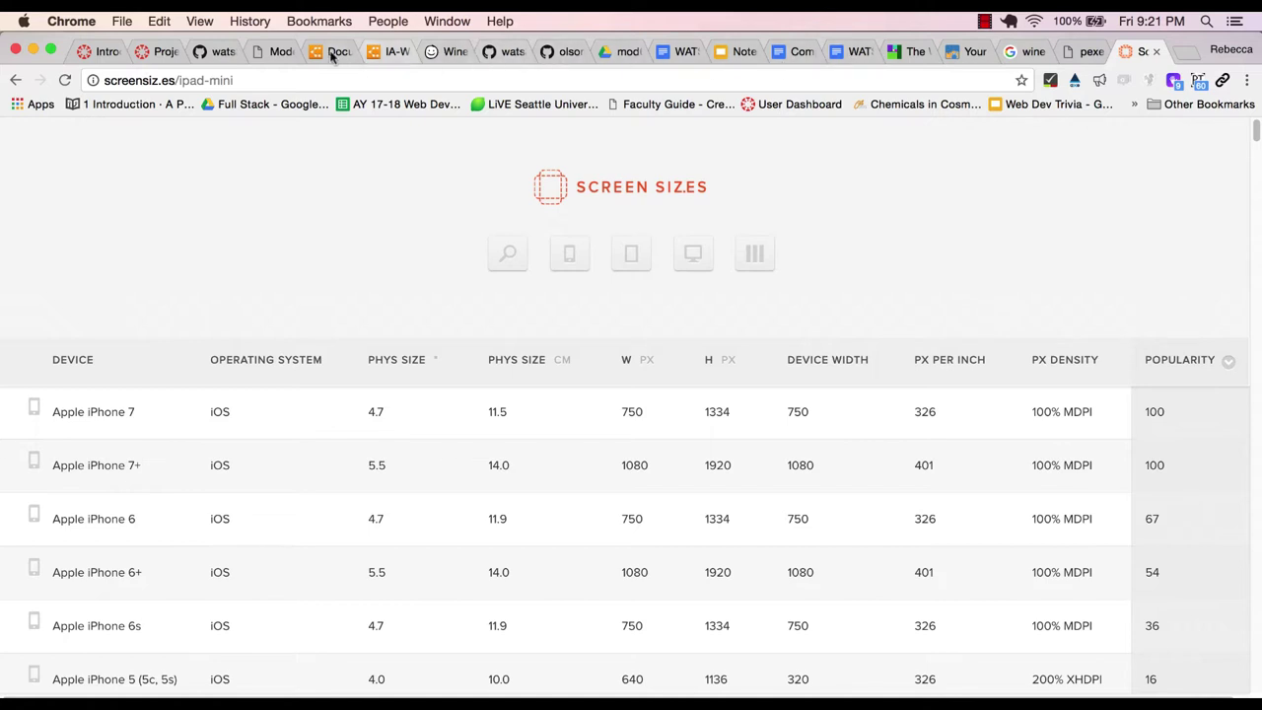
left_click(276, 52)
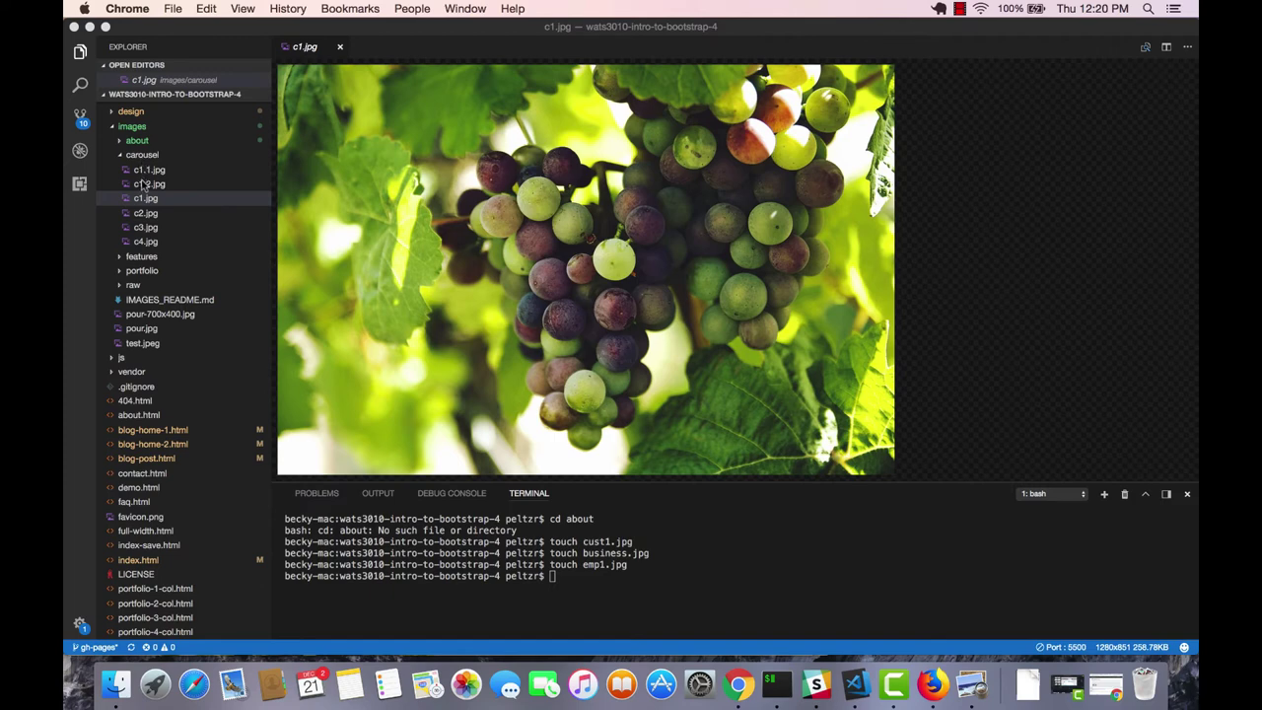
Preview c2.jpg from the carousel image folder, and expand the portfolio and raw folders to view their files.
left_click(145, 217)
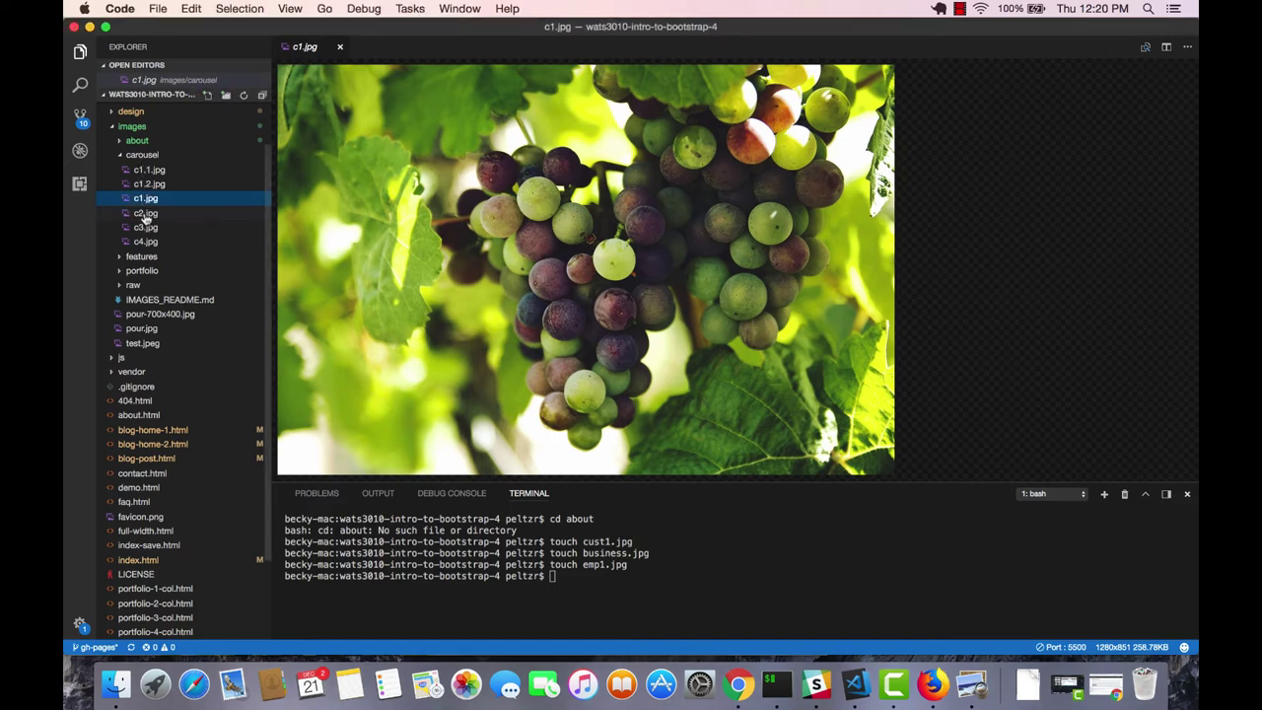
left_click(145, 214)
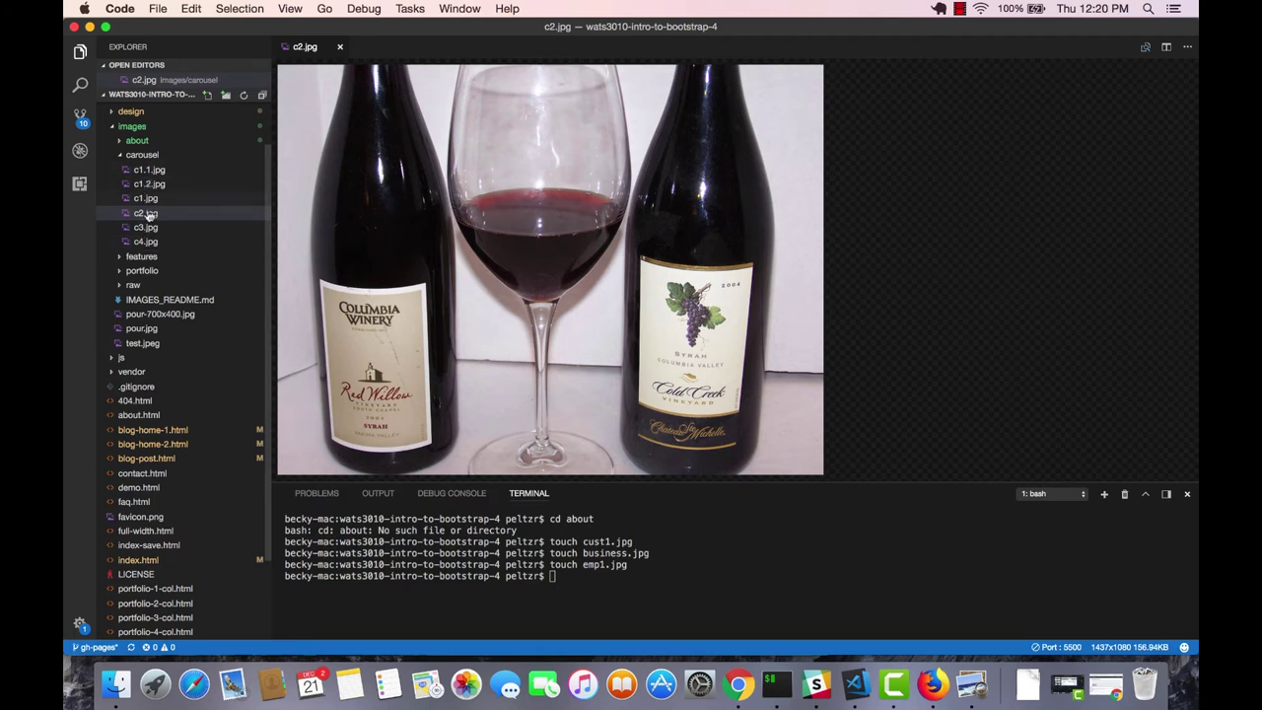
left_click(121, 274)
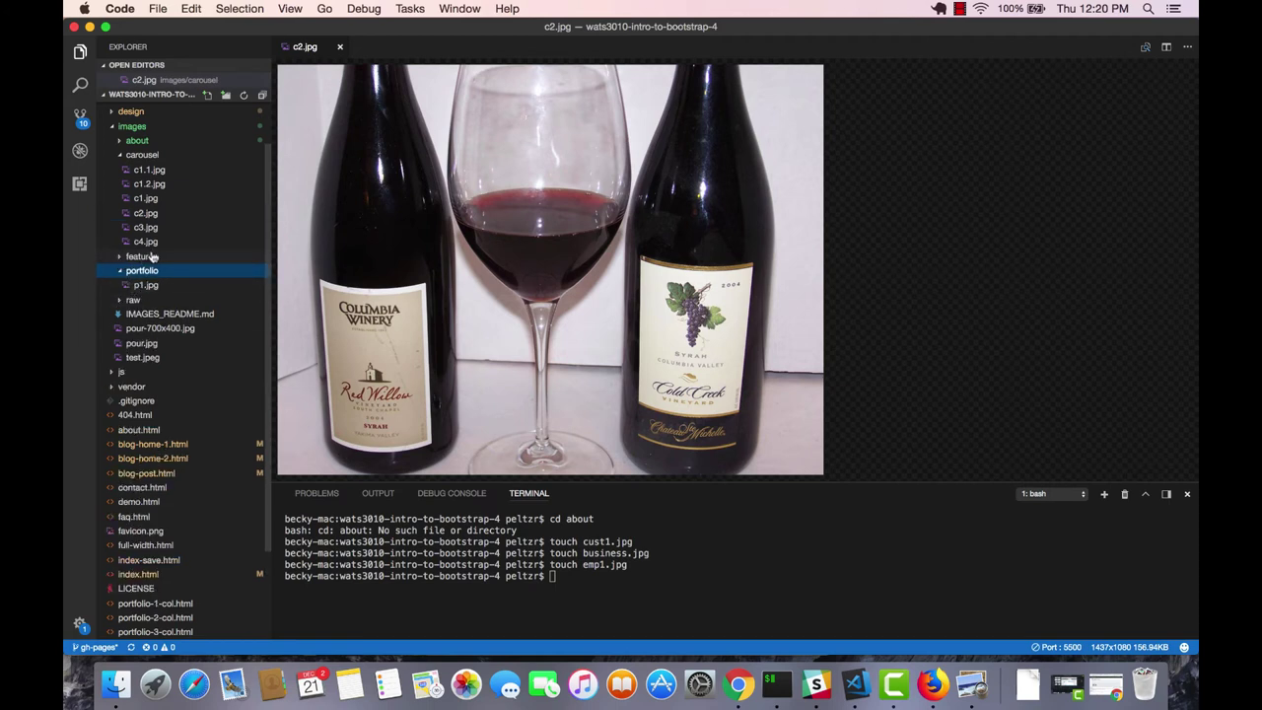
left_click(124, 301)
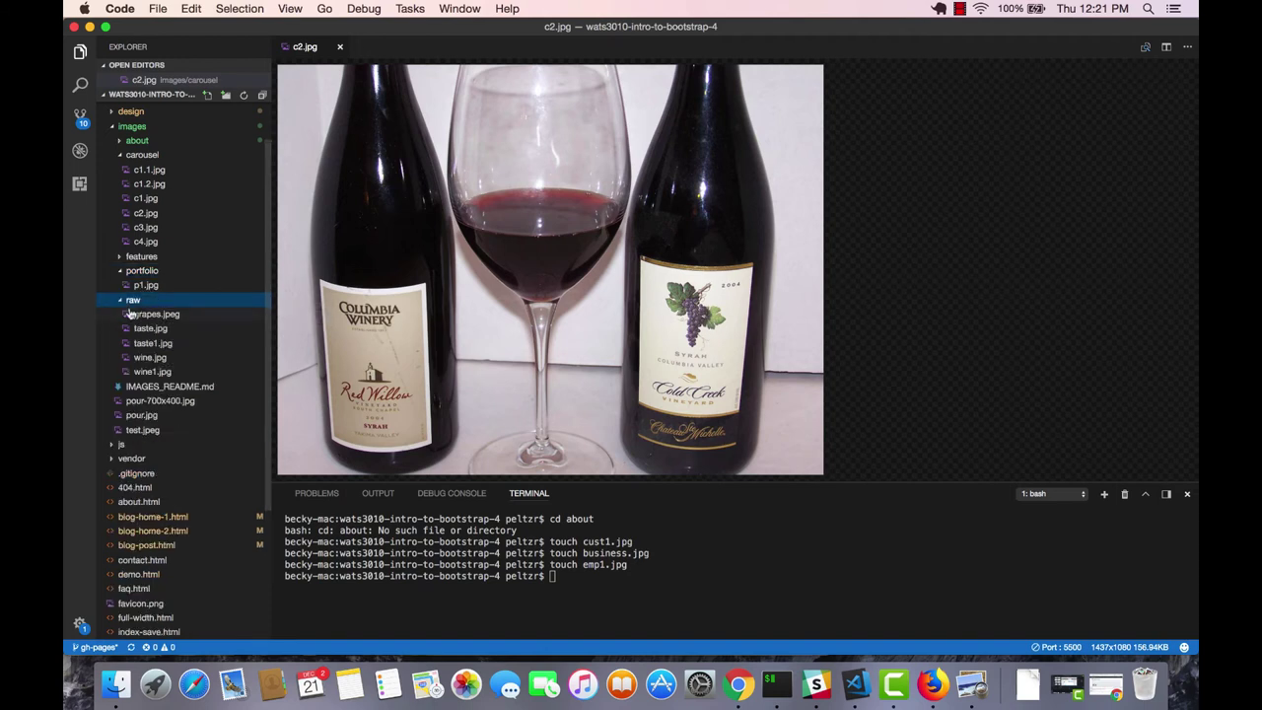